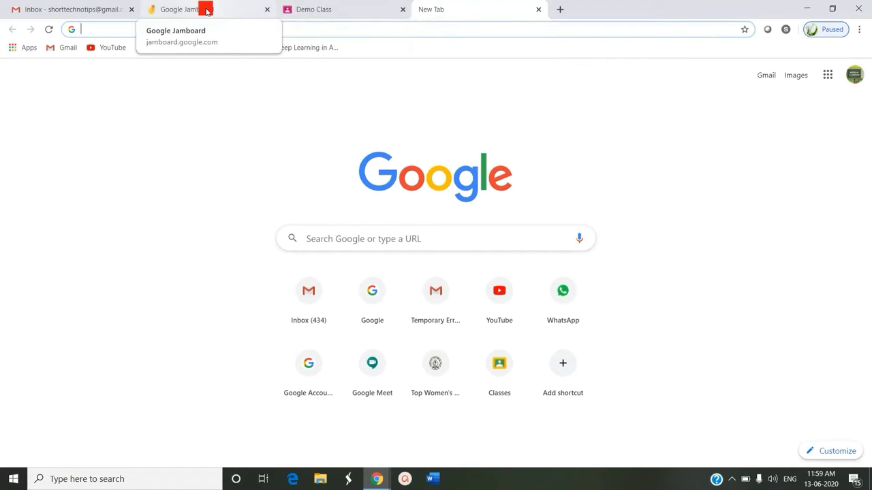
- Close the old Jamboard tab, then open Jamboard from the Google apps in the new tab and create a new jam
{"action": "left_click", "coordinate": [263, 10]}
{"action": "left_click", "coordinate": [267, 10]}
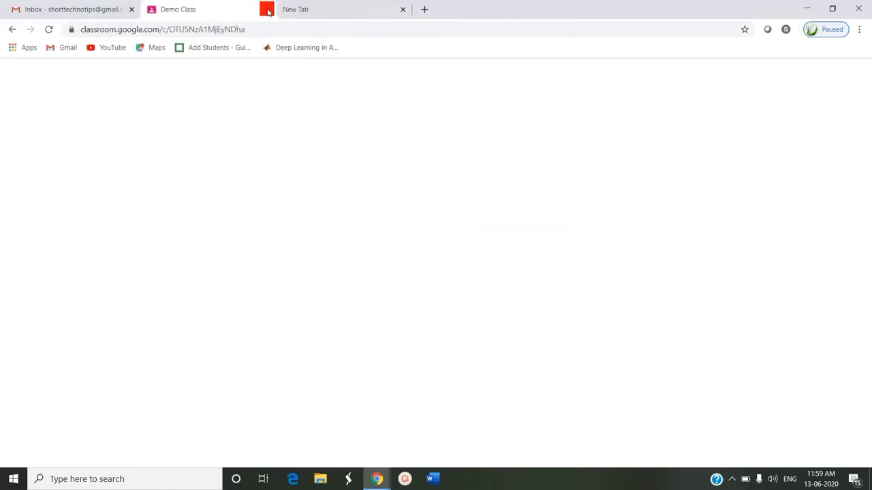
{"action": "left_click", "coordinate": [290, 10]}
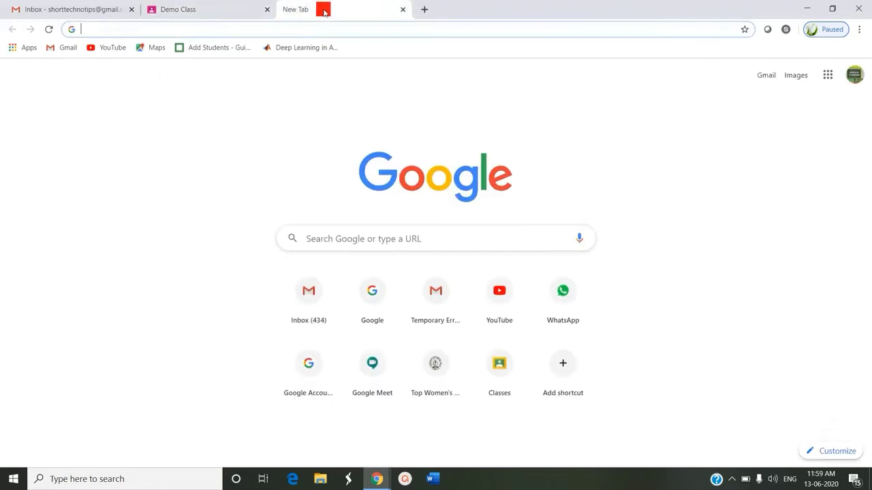
{"action": "left_click", "coordinate": [834, 80]}
{"action": "scroll", "coordinate": [793, 280], "scroll_direction": "down", "scroll_amount": 2}
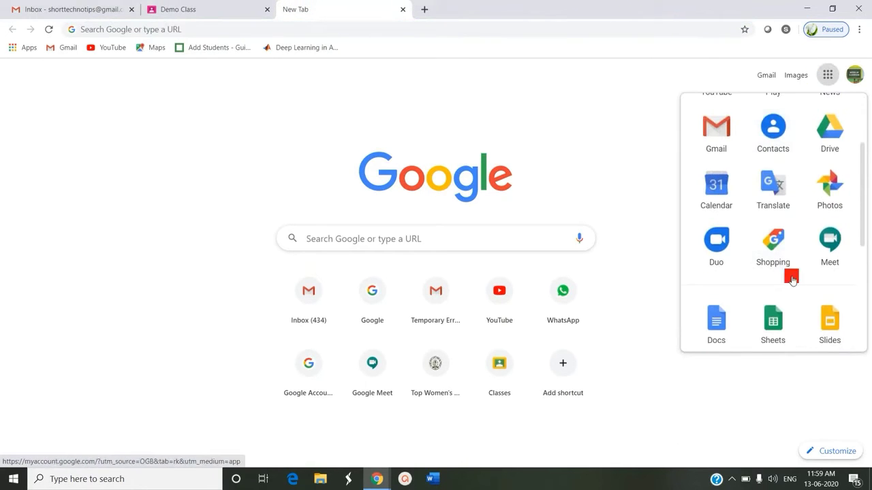
{"action": "scroll", "coordinate": [790, 280], "scroll_direction": "down", "scroll_amount": 3}
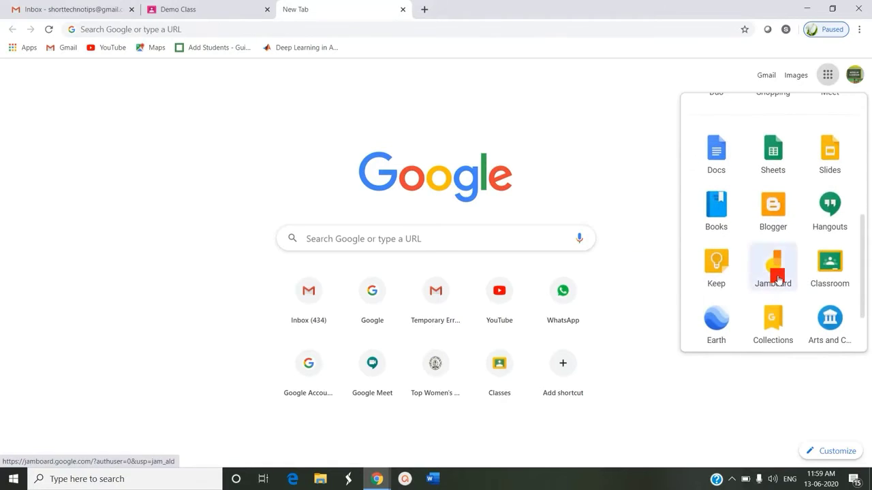
{"action": "left_click", "coordinate": [778, 280]}
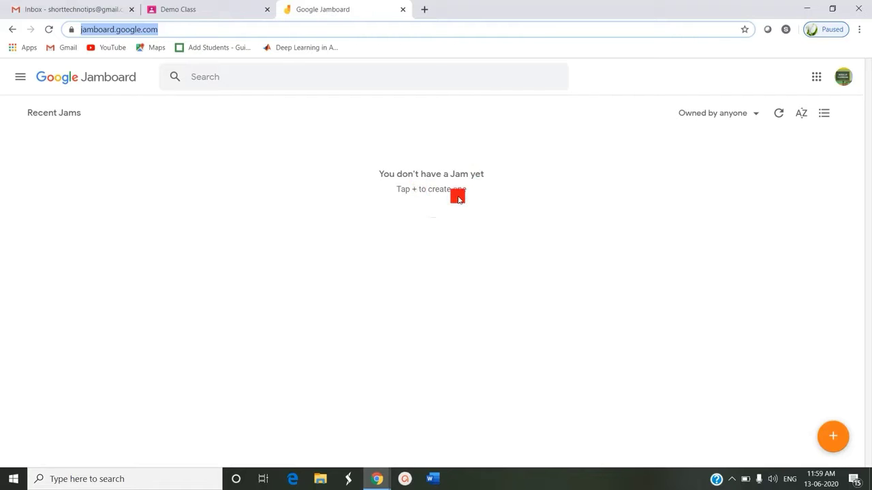
{"action": "left_click", "coordinate": [832, 437]}
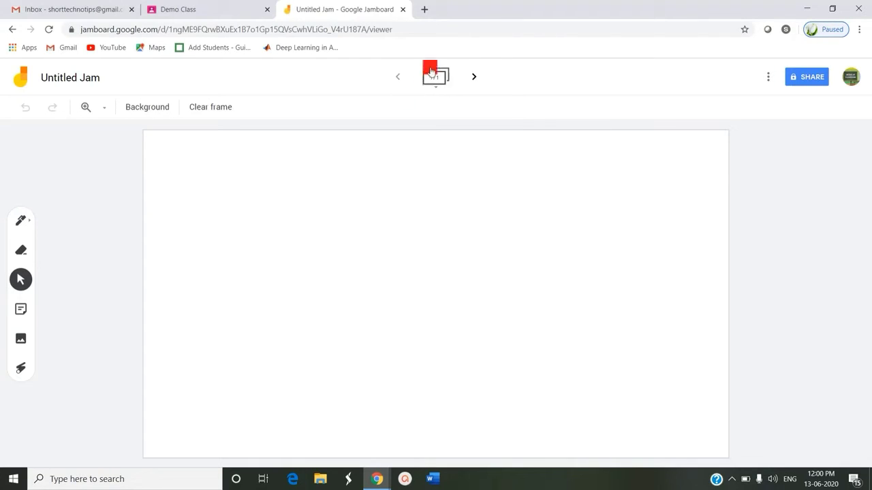
- Add two blank frames to the jam and return to the first frame
{"action": "left_click", "coordinate": [474, 81]}
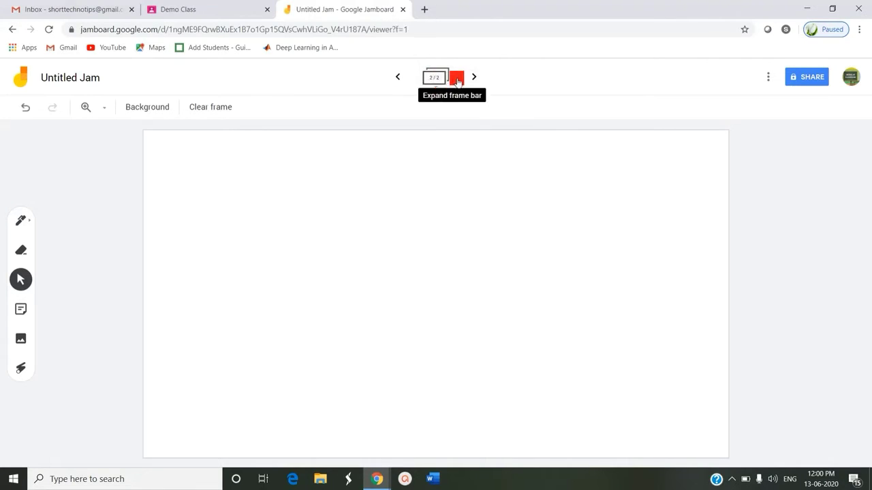
{"action": "left_click", "coordinate": [475, 80]}
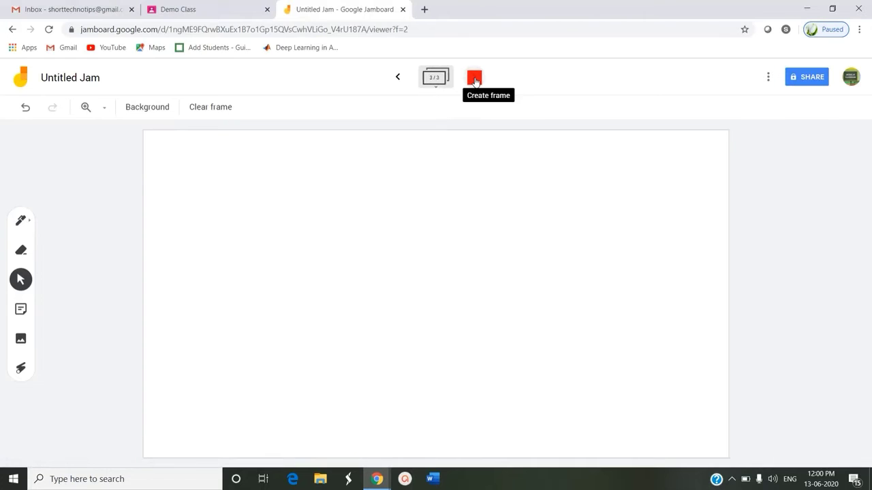
{"action": "left_click", "coordinate": [403, 78]}
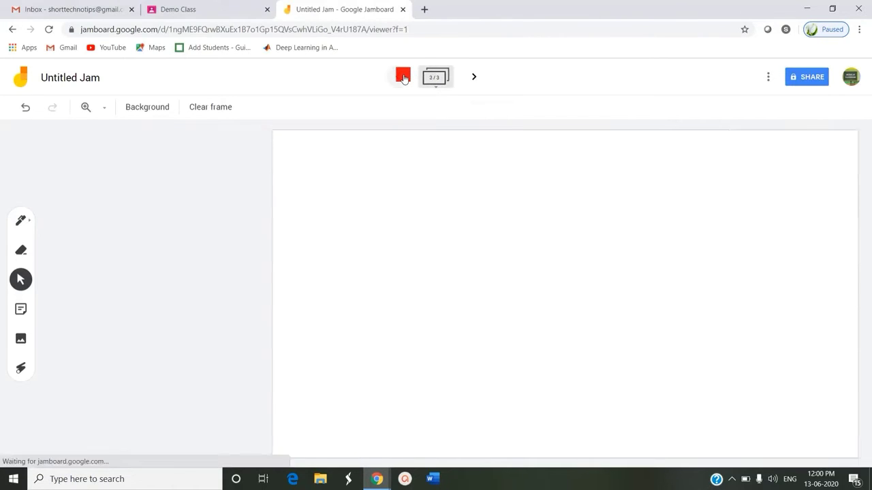
{"action": "left_click", "coordinate": [403, 78]}
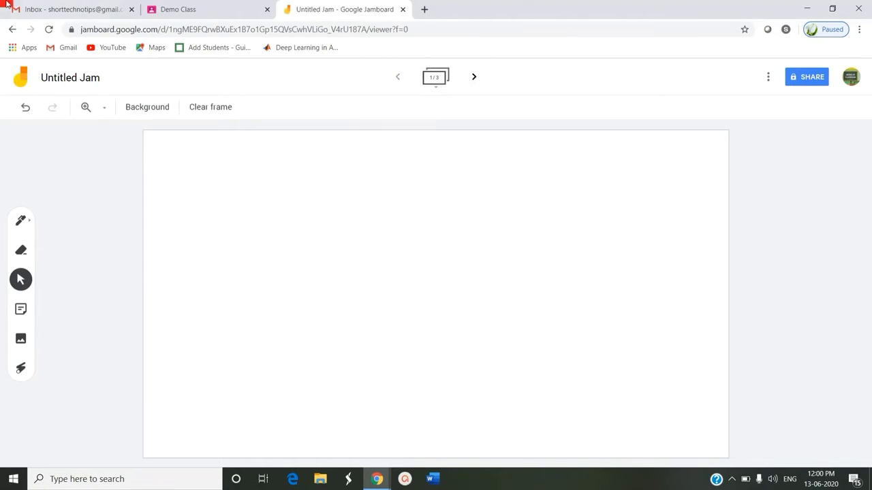
- Try the dotted, Rules, white graph, blue and black backgrounds in turn on the first frame
{"action": "left_click", "coordinate": [103, 109]}
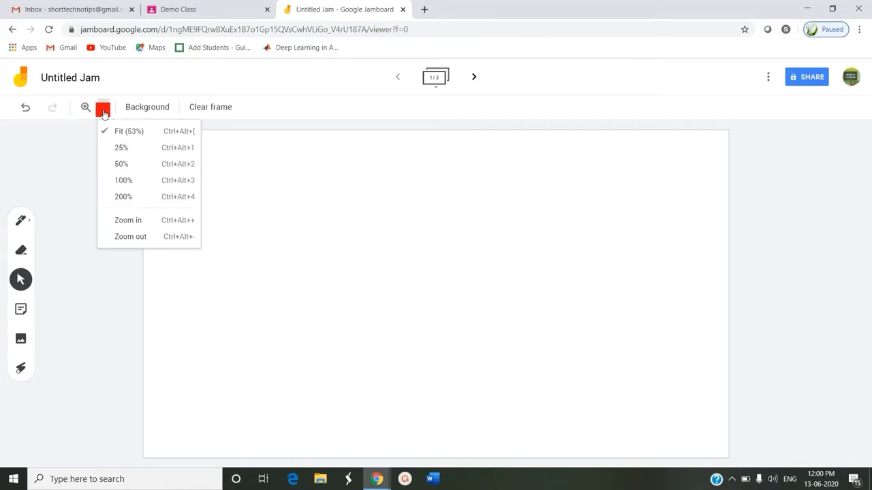
{"action": "left_click", "coordinate": [152, 111]}
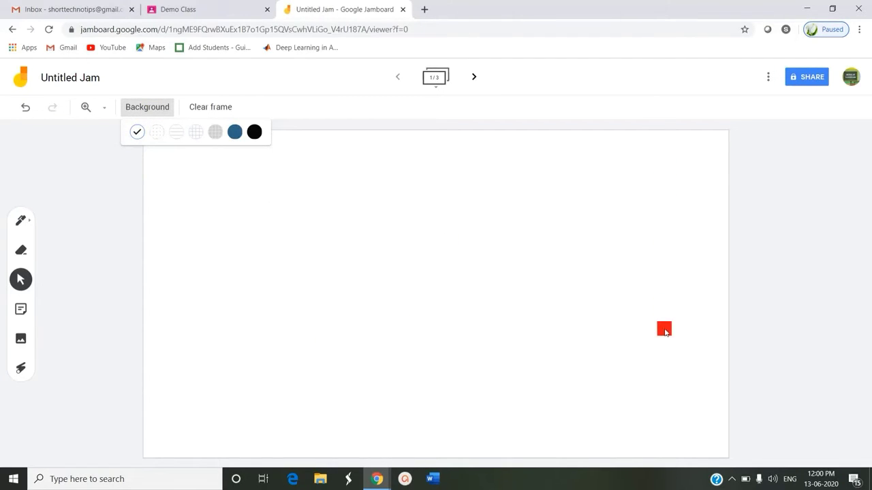
{"action": "left_click", "coordinate": [158, 131]}
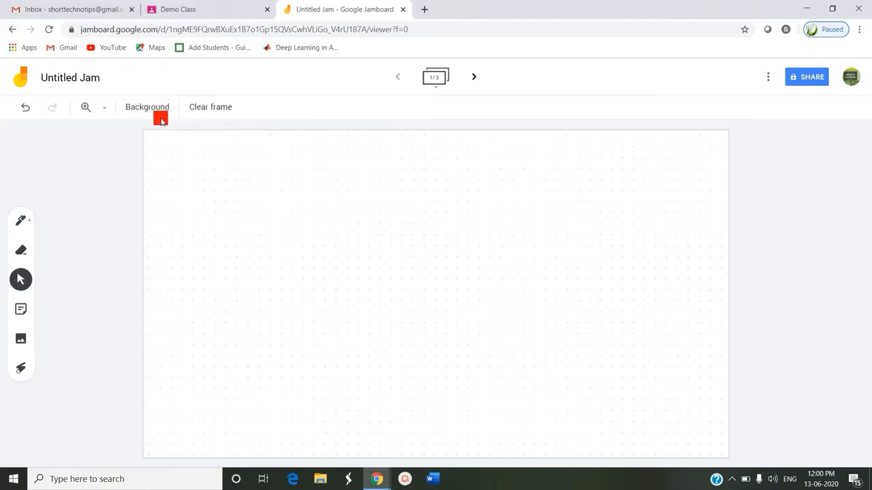
{"action": "left_click", "coordinate": [159, 113]}
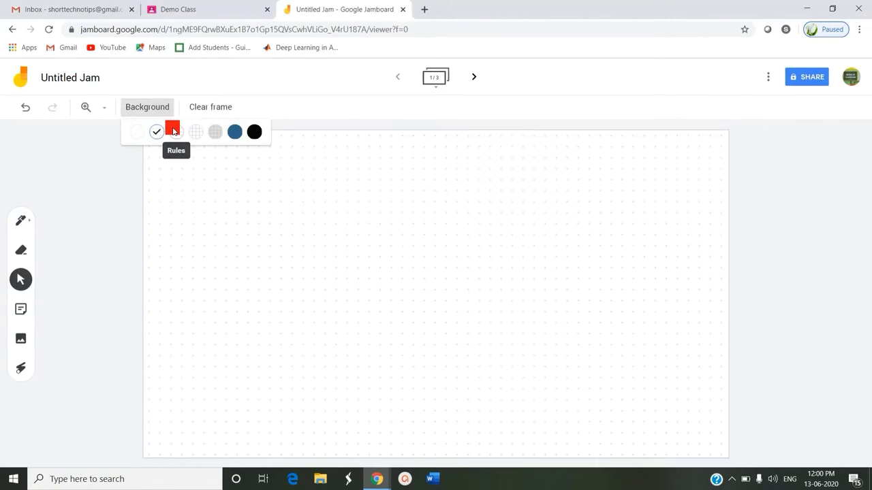
{"action": "left_click", "coordinate": [173, 132]}
{"action": "left_click", "coordinate": [155, 107]}
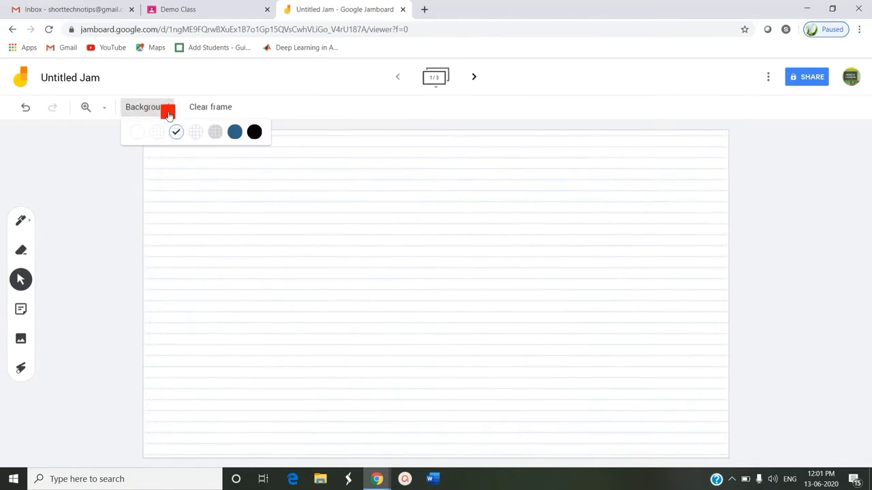
{"action": "left_click", "coordinate": [190, 133]}
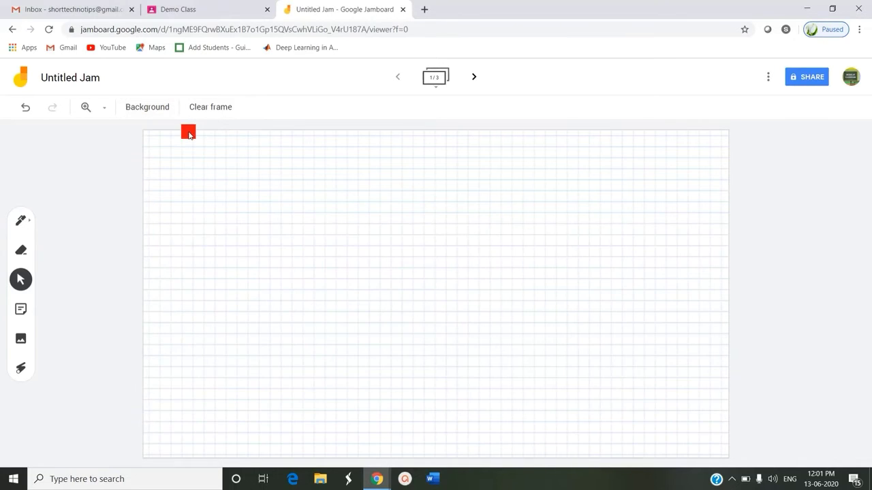
{"action": "left_click", "coordinate": [170, 110]}
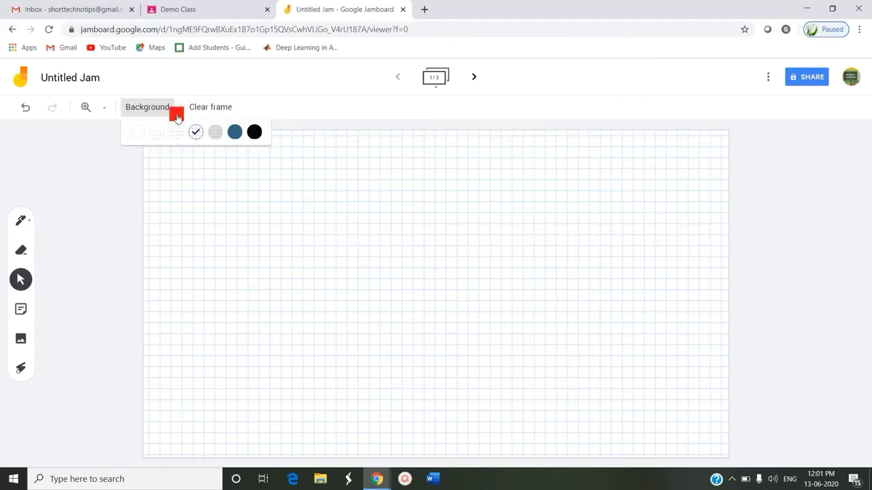
{"action": "left_click", "coordinate": [235, 132]}
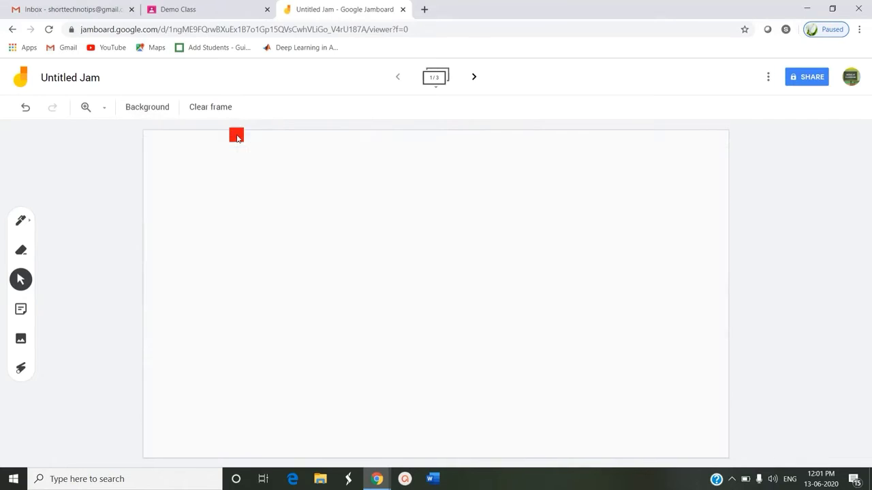
{"action": "left_click", "coordinate": [153, 111]}
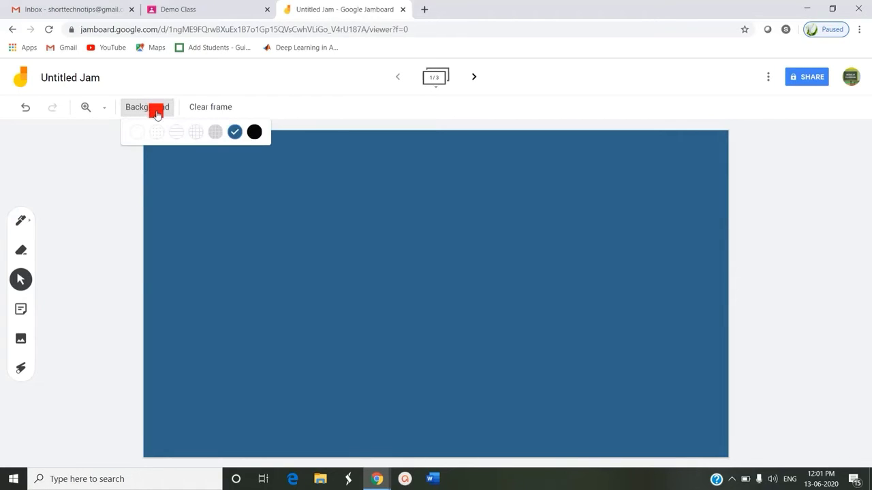
{"action": "left_click", "coordinate": [251, 134]}
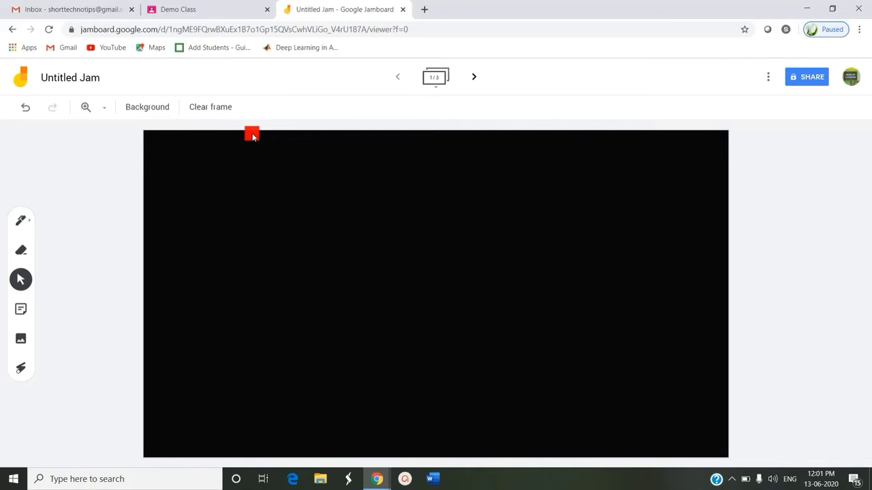
- Set the first frame's background to the gray graph pattern
{"action": "left_click", "coordinate": [158, 107]}
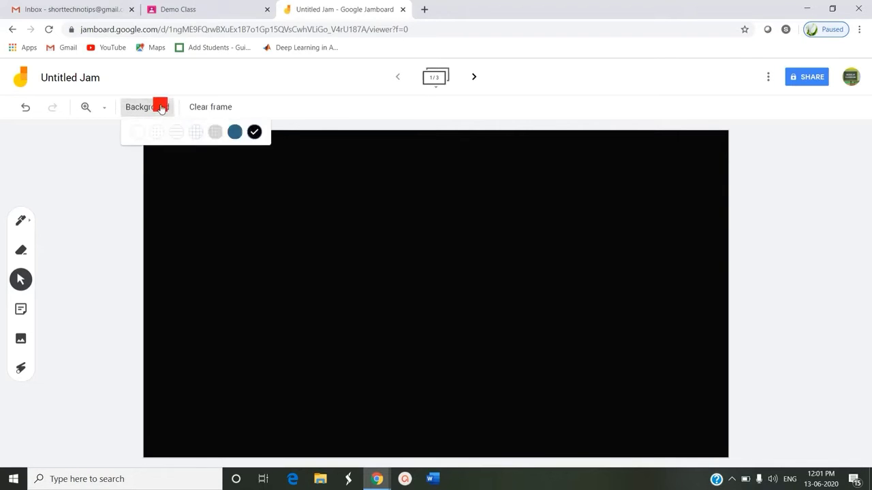
{"action": "left_click", "coordinate": [215, 132]}
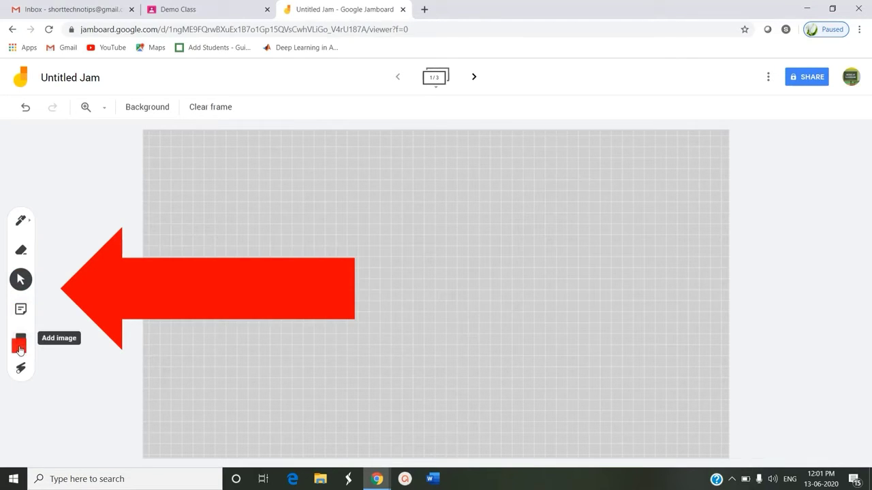
- Draw a graph with the green pen: two labelled axes and a rising diagonal line, plus two separate strokes near the frame's right edge
{"action": "left_click", "coordinate": [25, 222]}
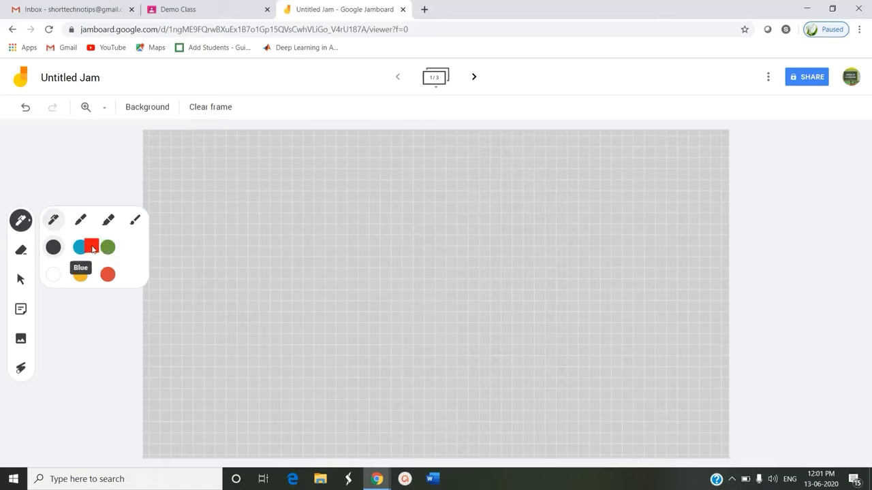
{"action": "left_click", "coordinate": [108, 246]}
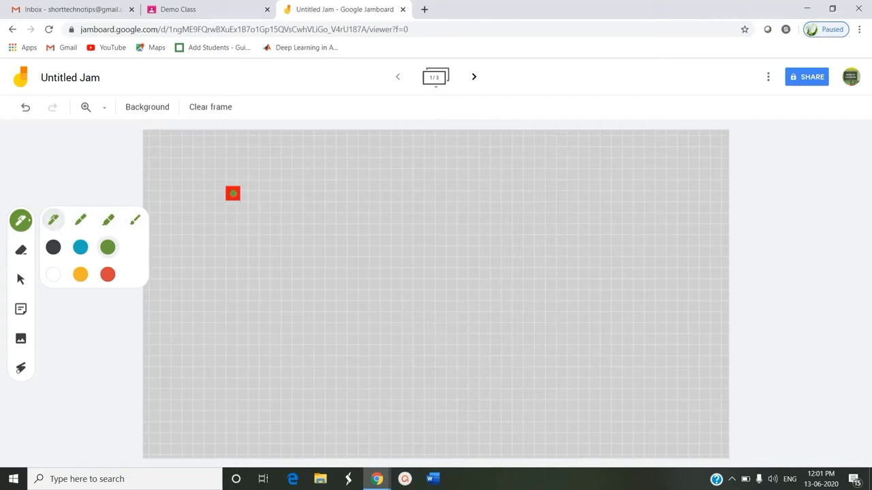
{"action": "mouse_move", "coordinate": [239, 173]}
{"action": "left_mouse_down"}
{"action": "mouse_move", "coordinate": [245, 295]}
{"action": "mouse_move", "coordinate": [237, 313]}
{"action": "left_mouse_up"}
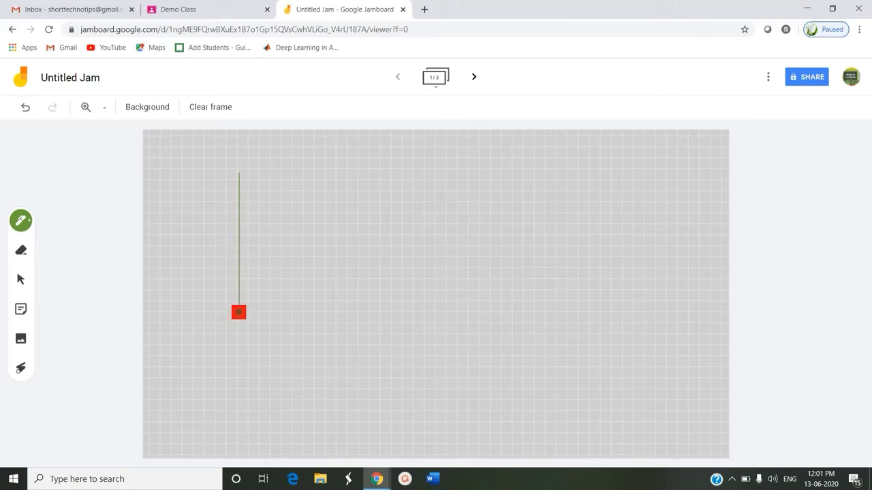
{"action": "left_click_drag", "start_coordinate": [610, 224], "coordinate": [611, 338]}
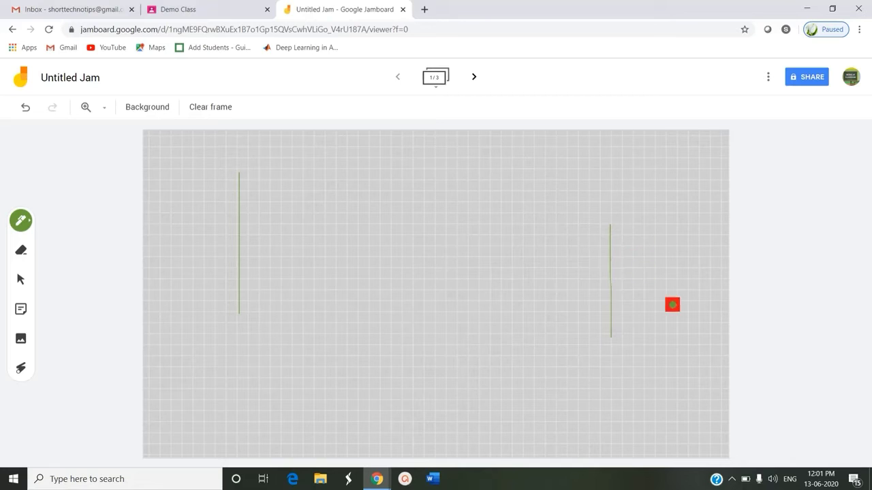
{"action": "left_click_drag", "start_coordinate": [672, 215], "coordinate": [625, 337]}
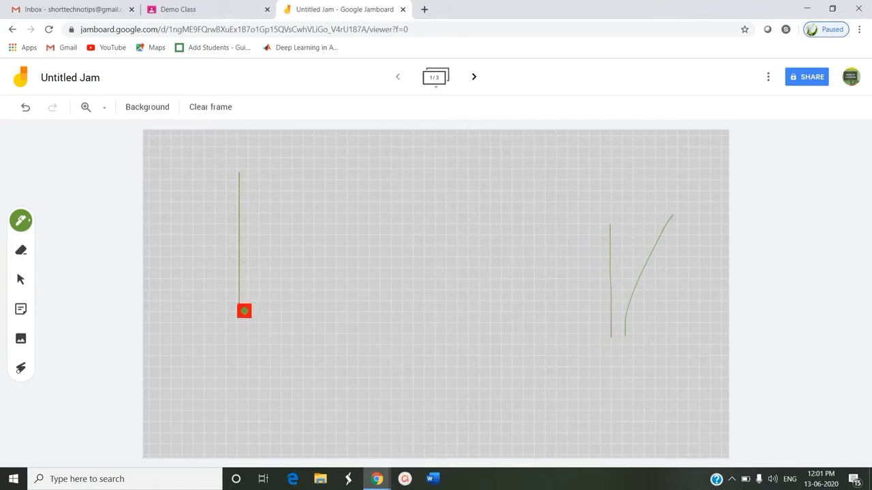
{"action": "left_click_drag", "start_coordinate": [241, 314], "coordinate": [435, 314]}
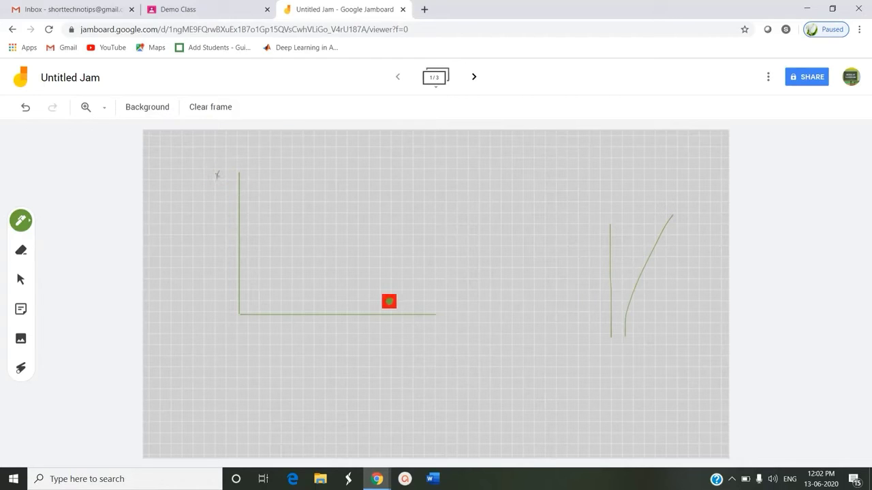
{"action": "mouse_move", "coordinate": [441, 320]}
{"action": "left_mouse_down"}
{"action": "mouse_move", "coordinate": [438, 344]}
{"action": "mouse_move", "coordinate": [443, 325]}
{"action": "left_mouse_up"}
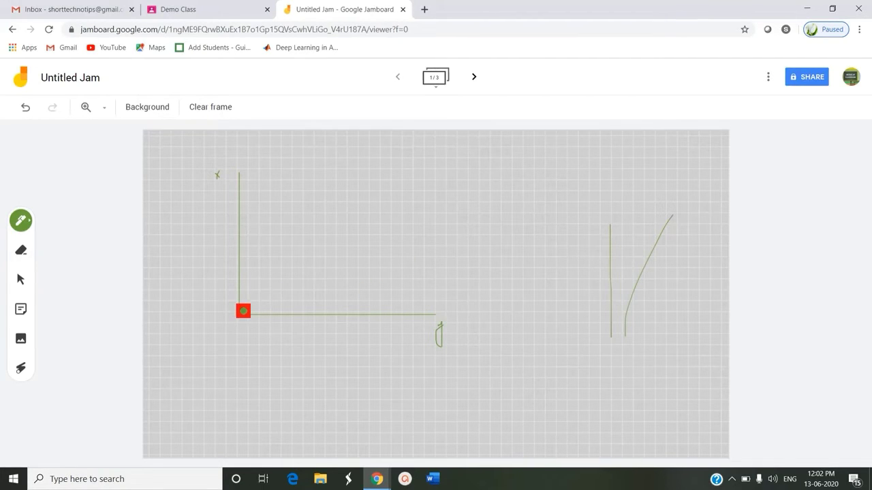
{"action": "left_click_drag", "start_coordinate": [249, 308], "coordinate": [424, 202]}
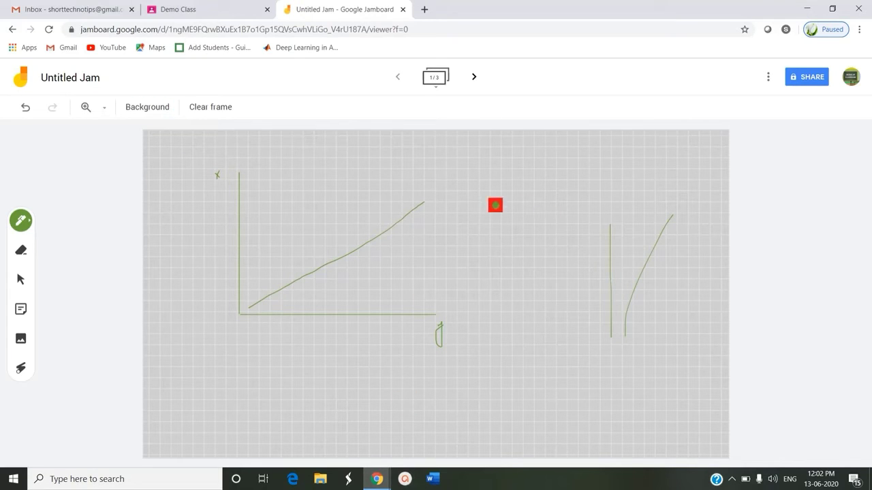
- Go to the second frame and set its background to the dotted pattern
{"action": "left_click", "coordinate": [768, 76]}
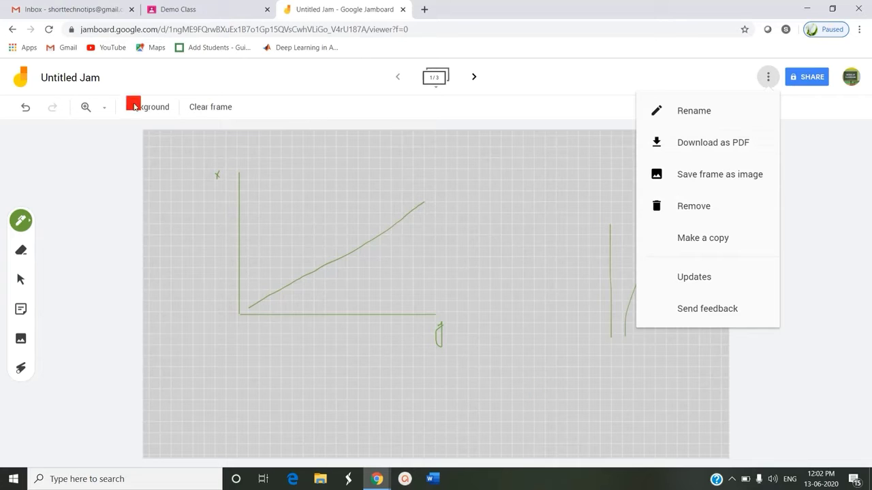
{"action": "left_click", "coordinate": [163, 107]}
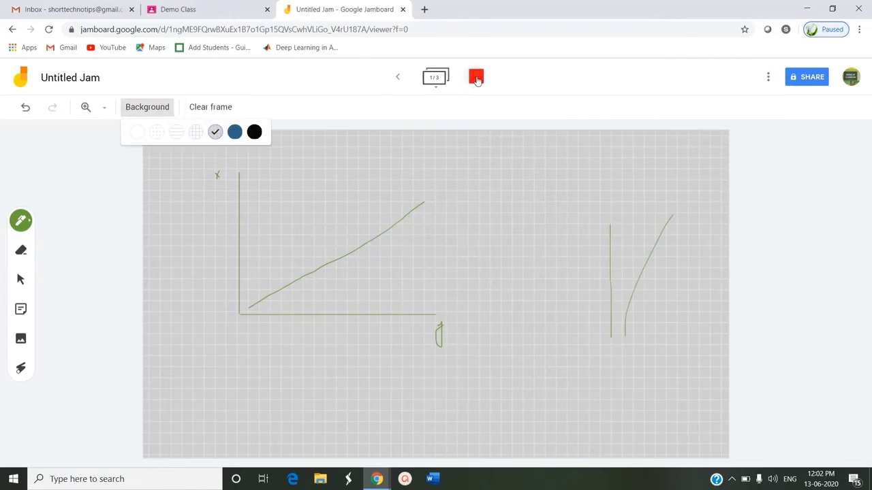
{"action": "left_click", "coordinate": [474, 76]}
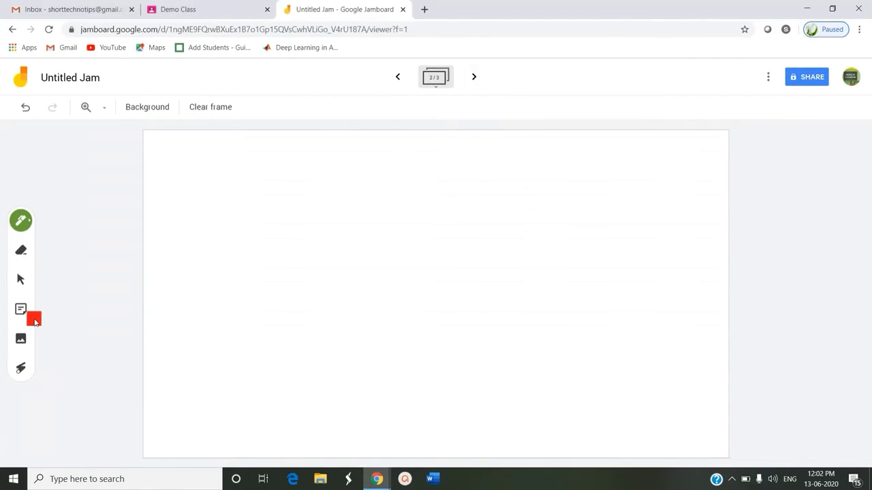
{"action": "left_click", "coordinate": [165, 107]}
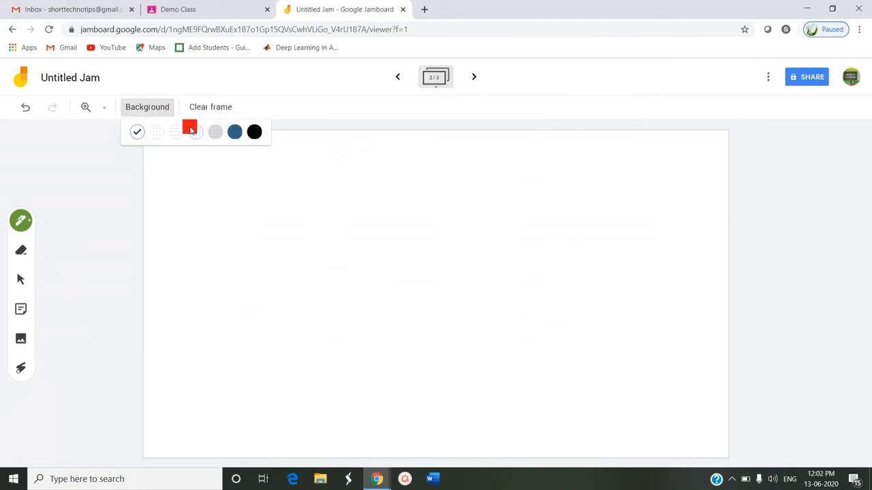
{"action": "left_click", "coordinate": [159, 131]}
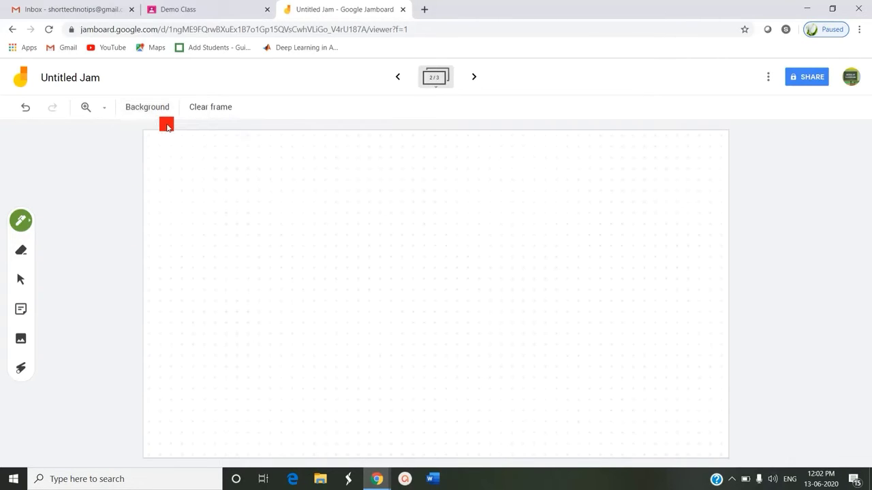
- Change the second frame's background to the Rules pattern
{"action": "left_click", "coordinate": [158, 107]}
{"action": "left_click", "coordinate": [175, 132]}
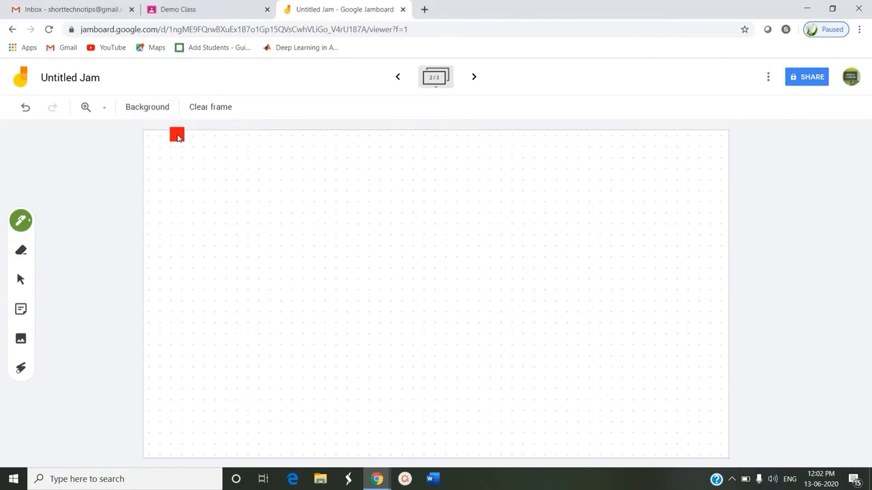
- Add a pink sticky note reading "Identify parts in the given diagram." to the second frame
{"action": "left_click", "coordinate": [18, 312]}
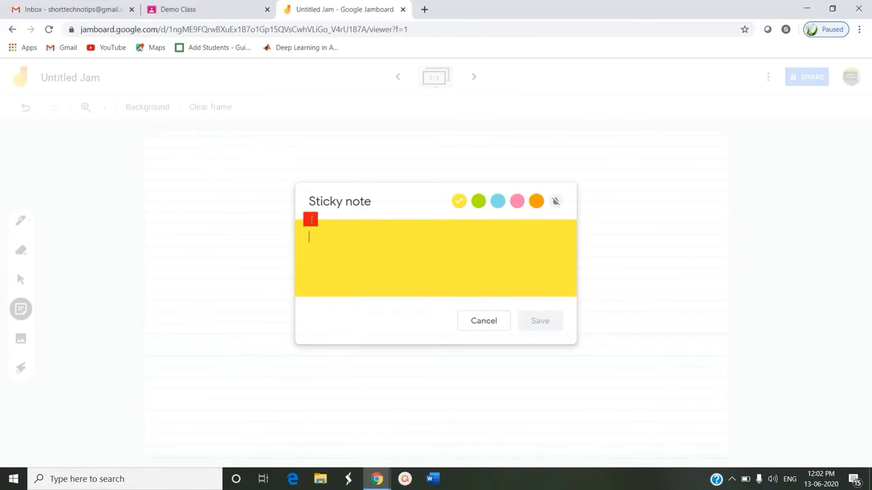
{"action": "type", "text": "In"}
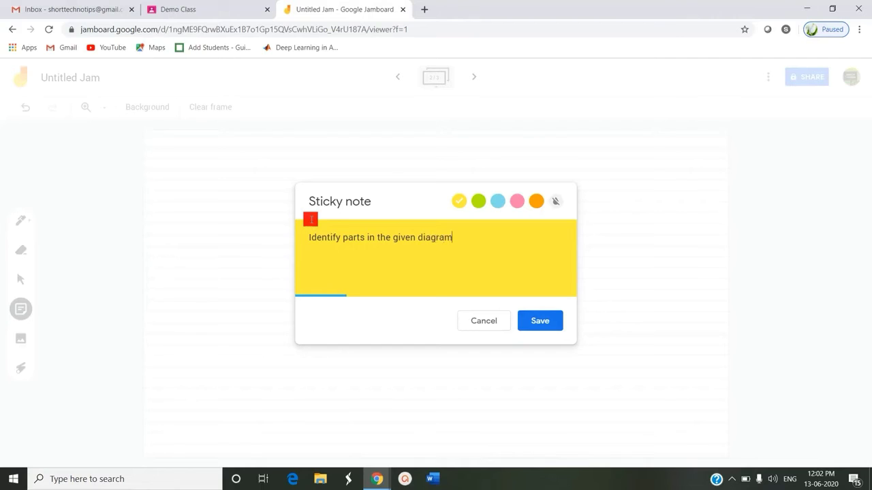
{"action": "left_click", "coordinate": [479, 204]}
{"action": "left_click", "coordinate": [497, 202]}
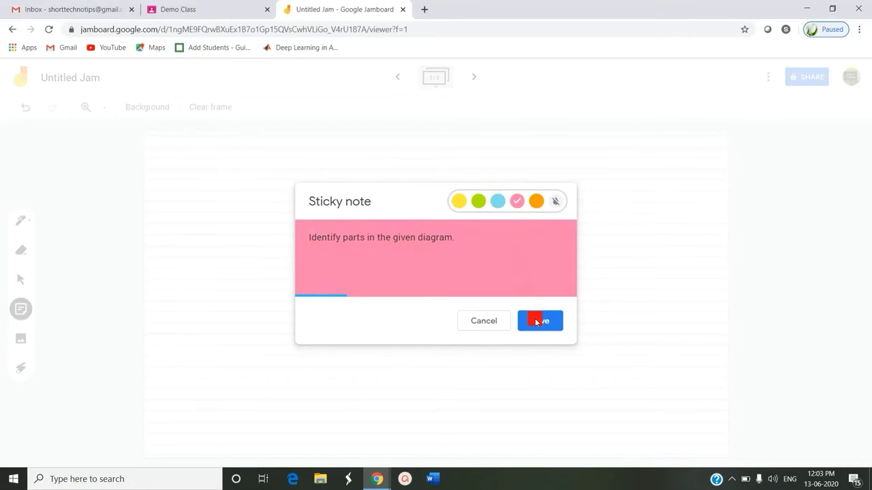
{"action": "left_click", "coordinate": [479, 329]}
- Move the sticky note to the frame's upper-left corner, tilt it counterclockwise and enlarge it
{"action": "left_click", "coordinate": [237, 169]}
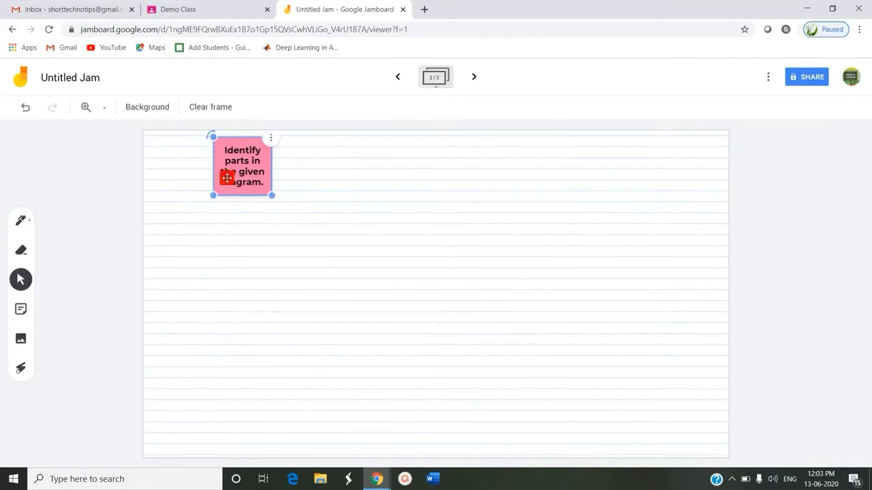
{"action": "left_click_drag", "start_coordinate": [212, 196], "coordinate": [186, 208]}
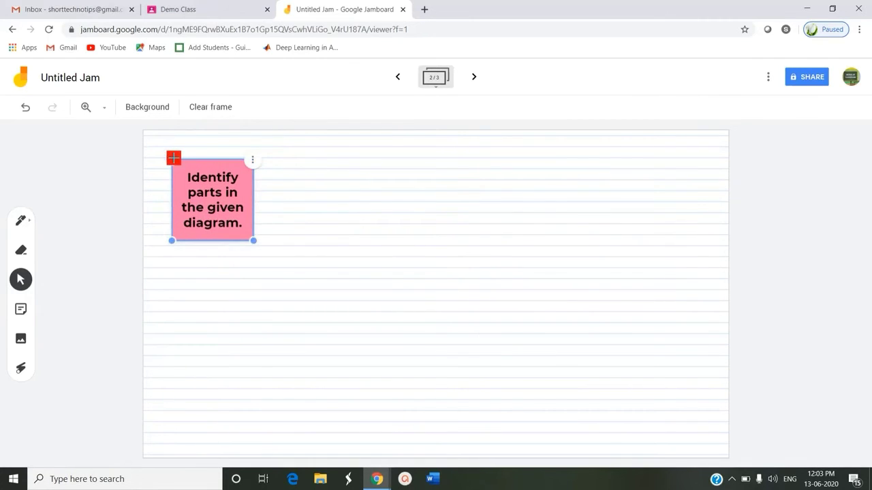
{"action": "left_click_drag", "start_coordinate": [167, 162], "coordinate": [161, 179]}
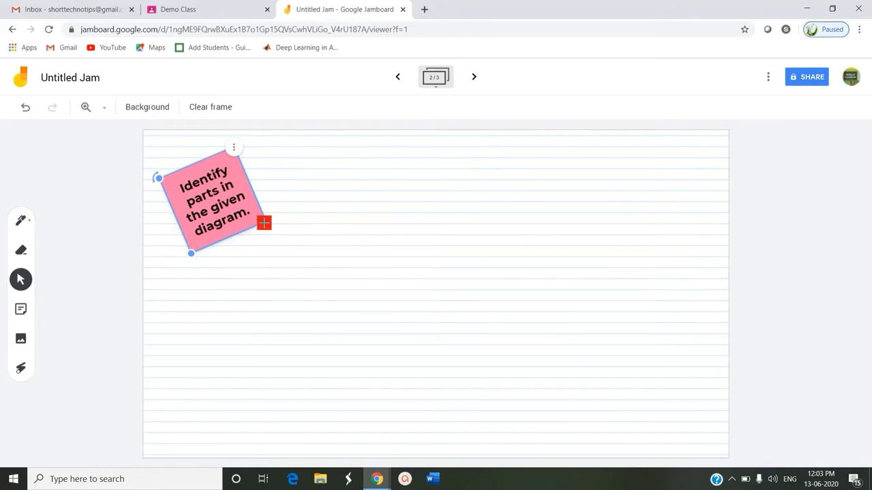
{"action": "left_click_drag", "start_coordinate": [263, 223], "coordinate": [304, 216]}
{"action": "left_click", "coordinate": [386, 264]}
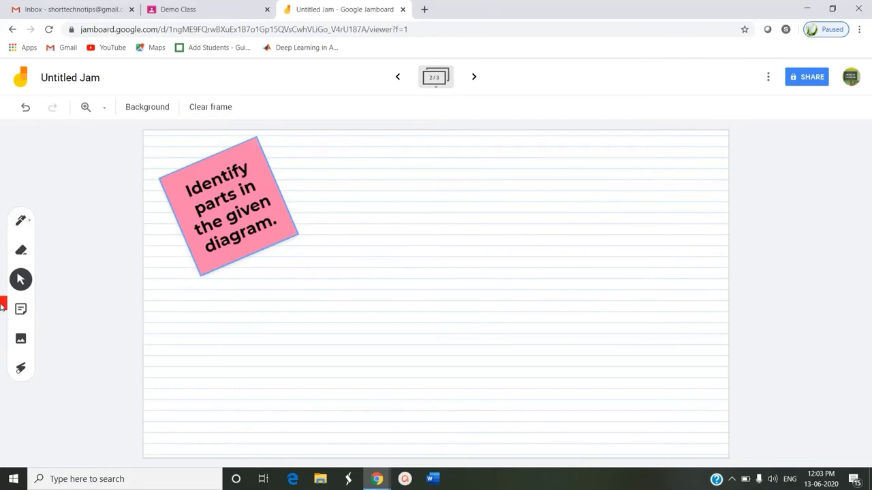
- Insert the image "Basic-parts-of-a-Computer - Copy" from the computer's Desktop folder into the second frame
{"action": "left_click", "coordinate": [21, 339]}
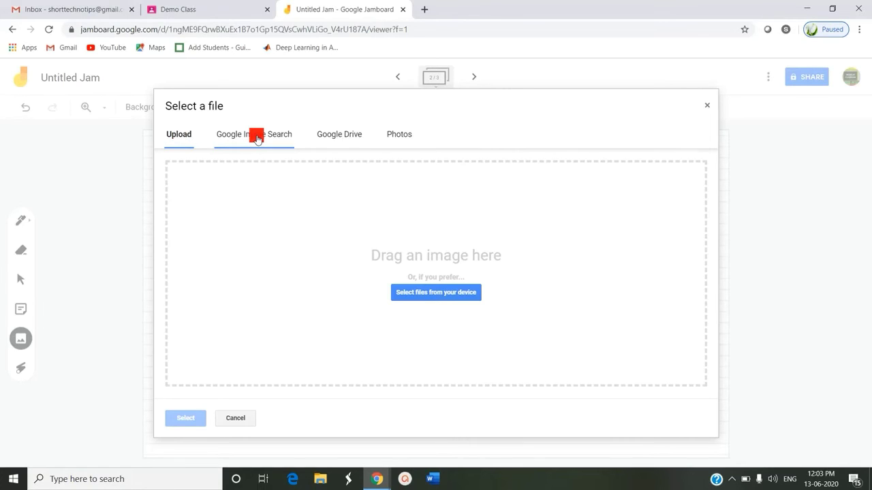
{"action": "left_click", "coordinate": [329, 135]}
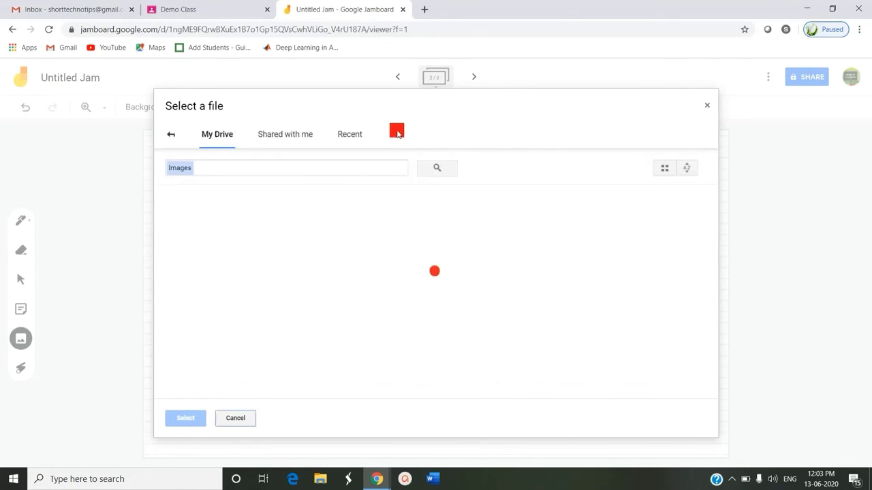
{"action": "left_click", "coordinate": [169, 141]}
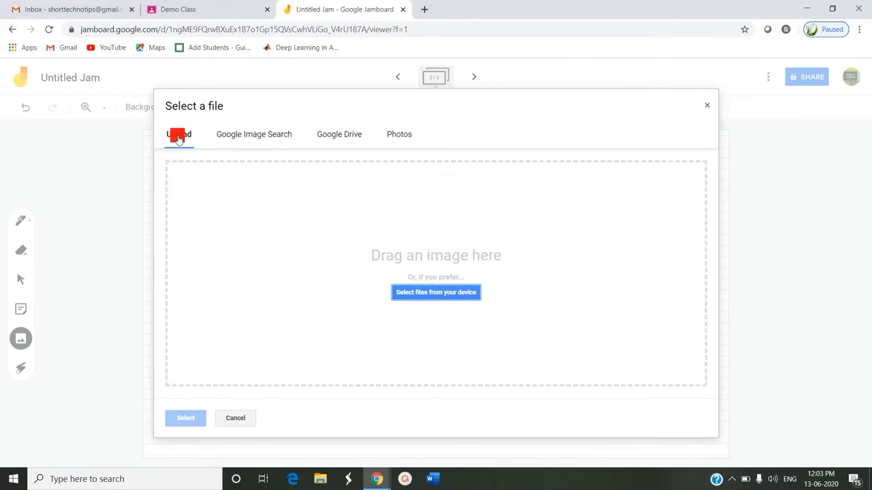
{"action": "left_click", "coordinate": [446, 296]}
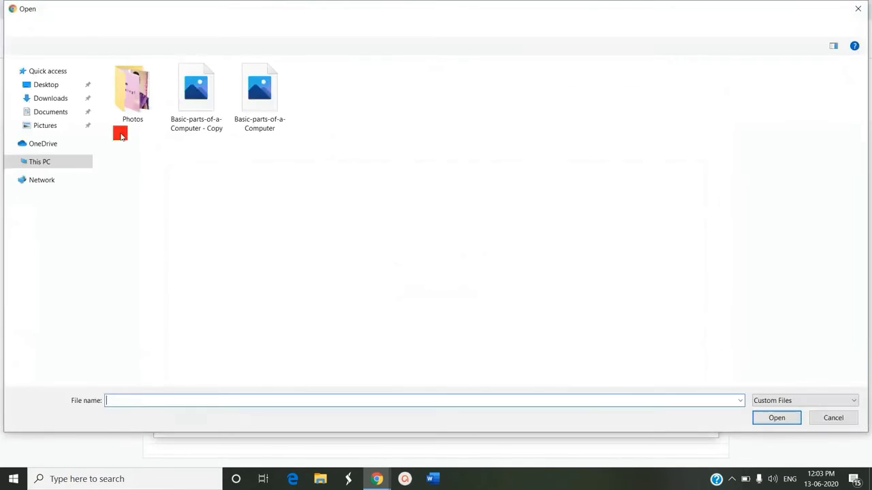
{"action": "left_click", "coordinate": [68, 84]}
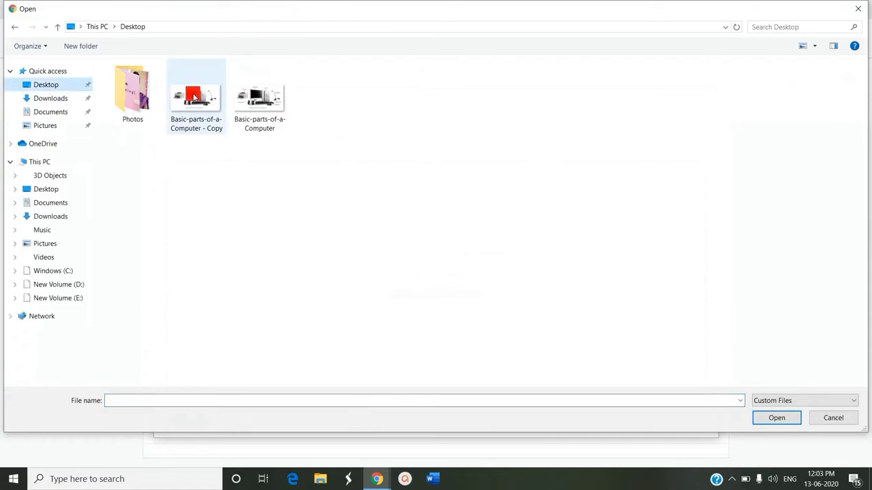
{"action": "left_click", "coordinate": [194, 98]}
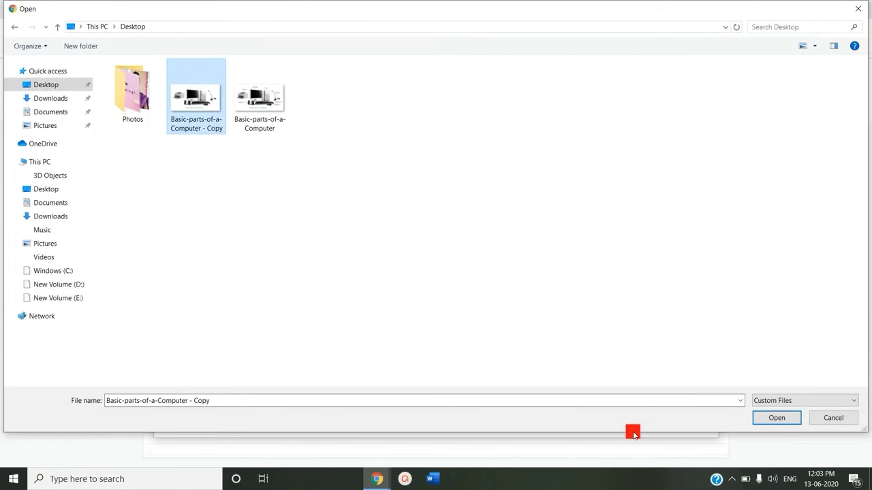
{"action": "left_click", "coordinate": [777, 418]}
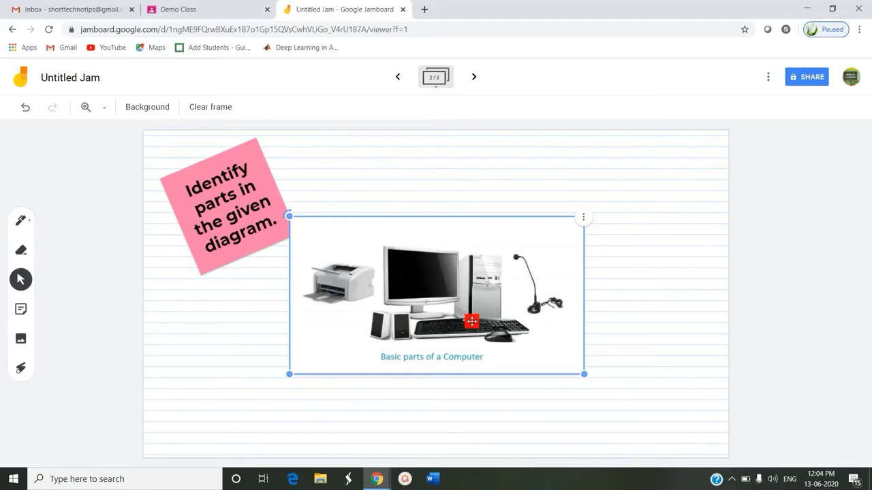
- Move the computer parts image clear of the sticky note and enlarge it slightly
{"action": "left_click_drag", "start_coordinate": [445, 311], "coordinate": [483, 302]}
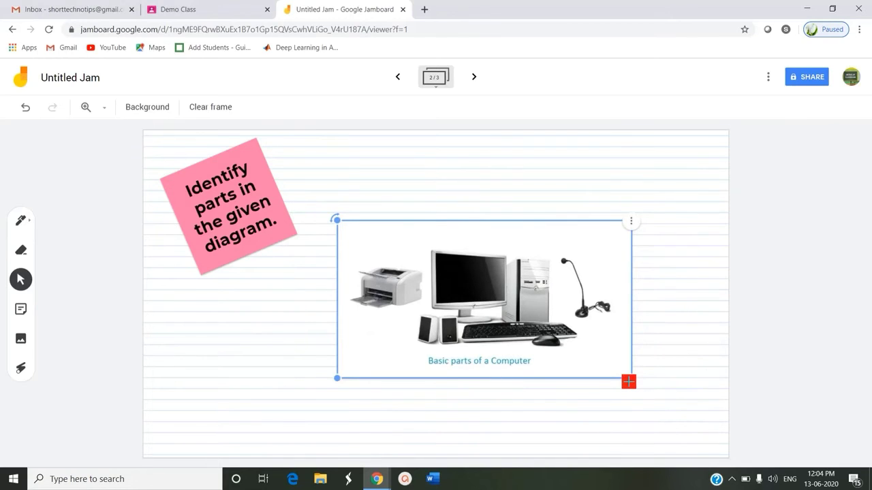
{"action": "left_click_drag", "start_coordinate": [629, 379], "coordinate": [665, 396]}
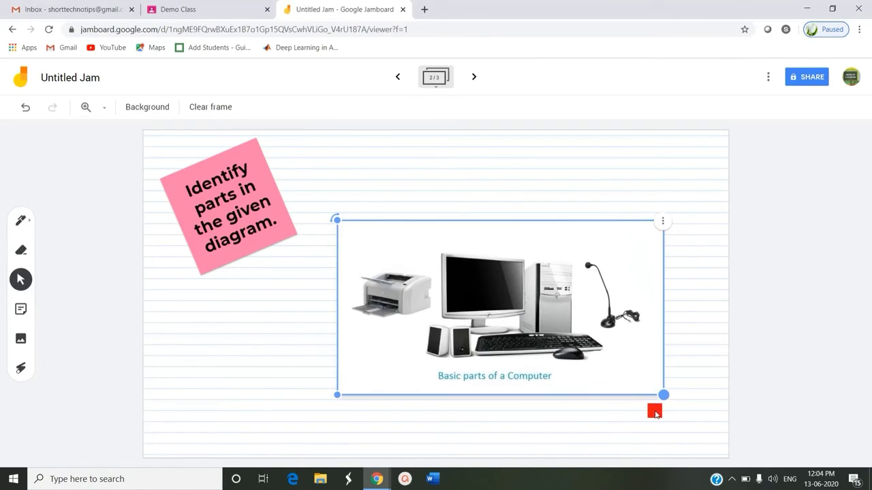
{"action": "left_click", "coordinate": [533, 403]}
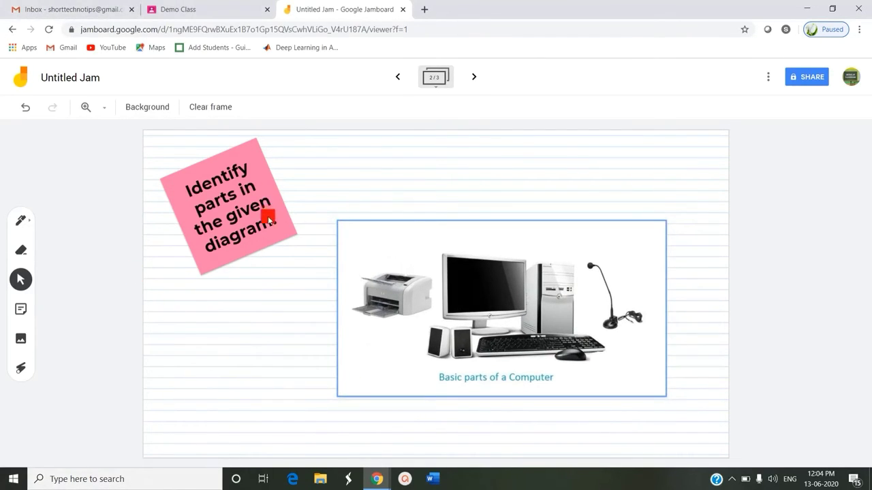
- Page through the jam's frames and undo the last enlargement of the computer parts image
{"action": "left_click", "coordinate": [393, 308]}
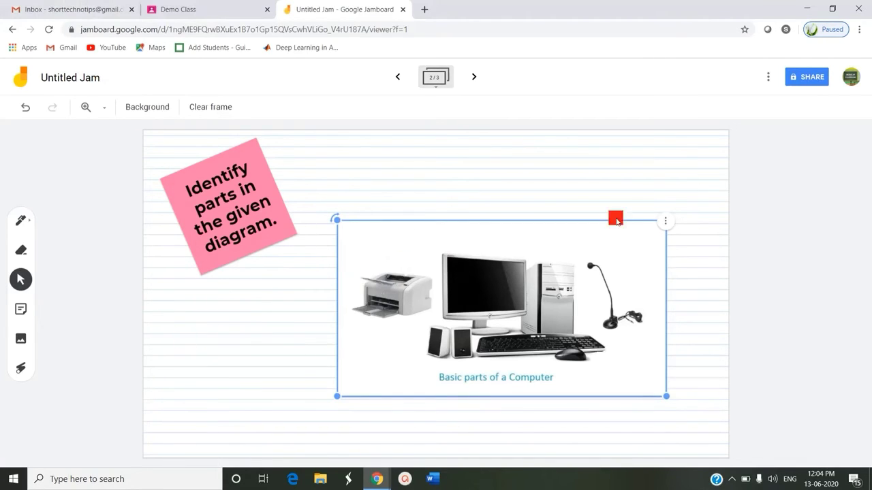
{"action": "left_click", "coordinate": [398, 76]}
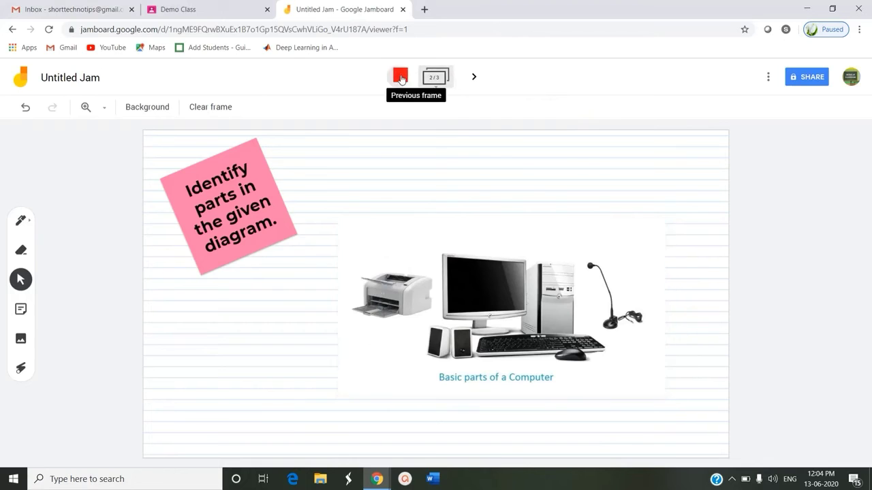
{"action": "left_click", "coordinate": [474, 77]}
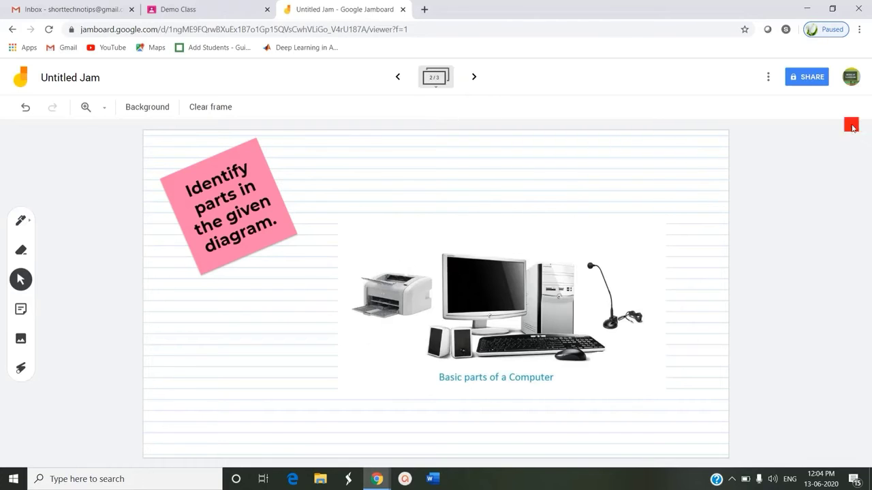
{"action": "left_click", "coordinate": [475, 77]}
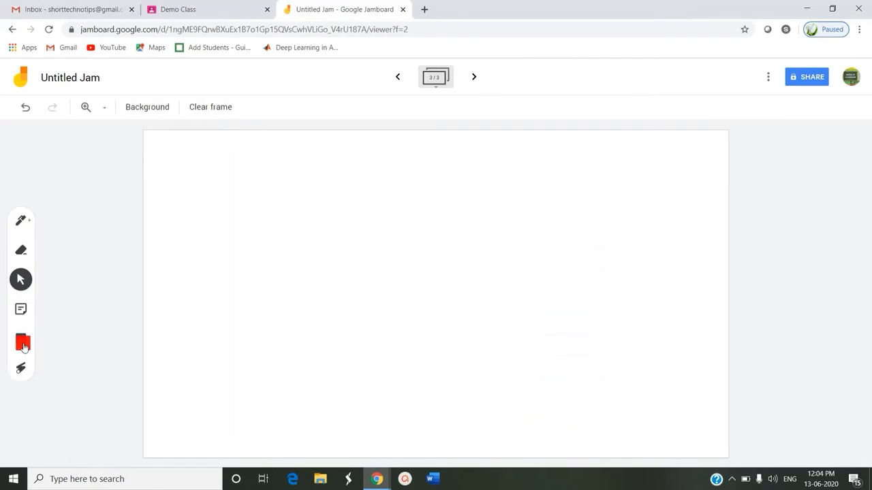
{"action": "left_click", "coordinate": [26, 107]}
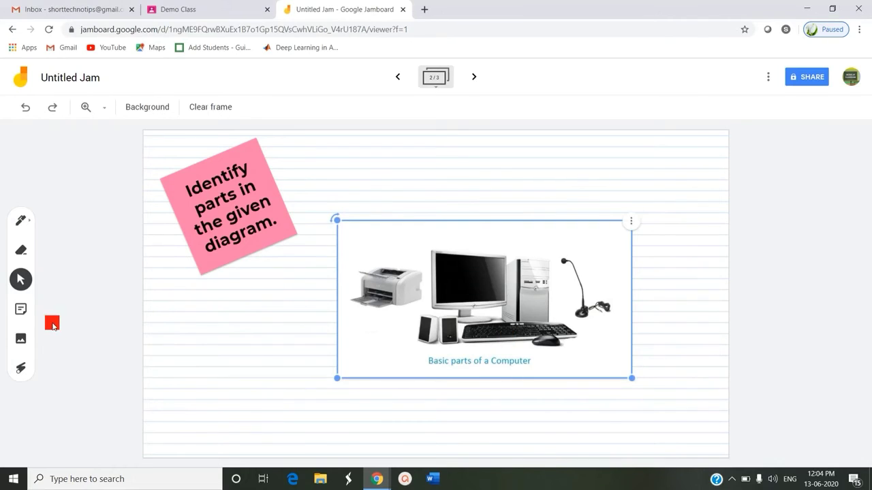
- Use the laser tool to point out the printer, monitor, system unit, speakers and other parts in the computer image
{"action": "left_click", "coordinate": [20, 367]}
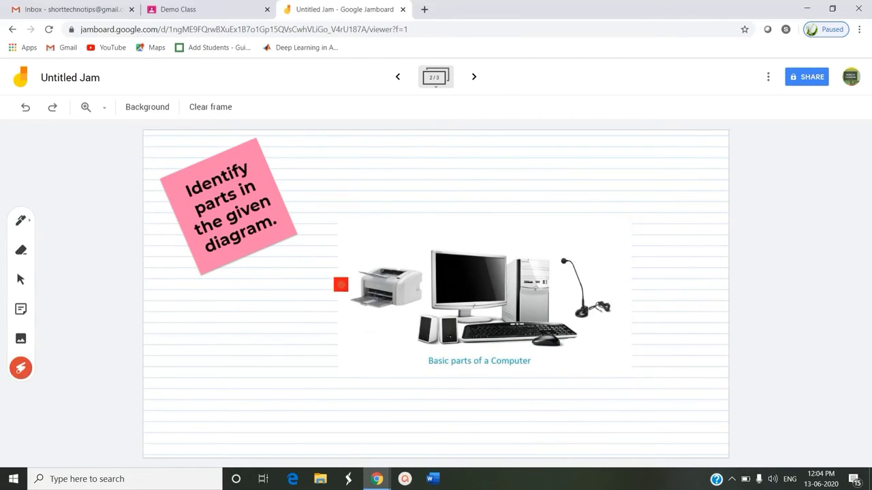
{"action": "mouse_move", "coordinate": [341, 284]}
{"action": "left_mouse_down"}
{"action": "mouse_move", "coordinate": [375, 245]}
{"action": "mouse_move", "coordinate": [420, 290]}
{"action": "mouse_move", "coordinate": [352, 305]}
{"action": "mouse_move", "coordinate": [393, 254]}
{"action": "mouse_move", "coordinate": [361, 316]}
{"action": "mouse_move", "coordinate": [413, 255]}
{"action": "mouse_move", "coordinate": [359, 306]}
{"action": "mouse_move", "coordinate": [402, 261]}
{"action": "mouse_move", "coordinate": [399, 308]}
{"action": "left_mouse_up"}
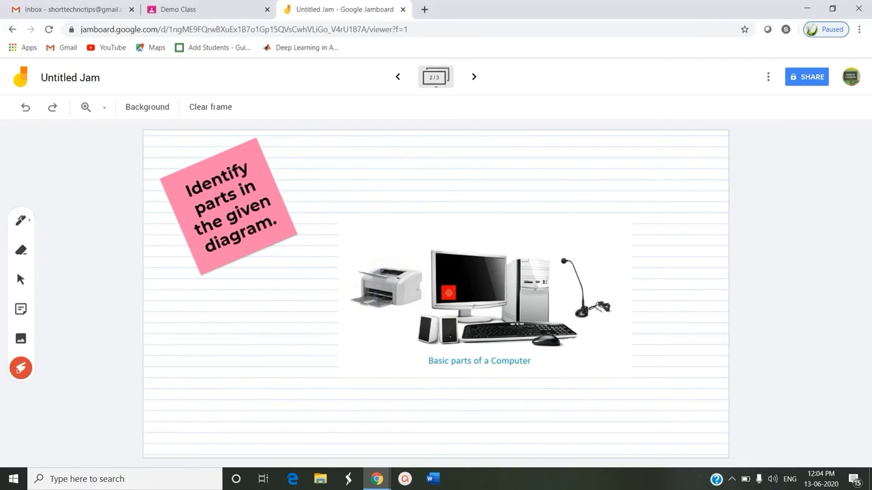
{"action": "mouse_move", "coordinate": [363, 264]}
{"action": "left_mouse_down"}
{"action": "mouse_move", "coordinate": [323, 277]}
{"action": "mouse_move", "coordinate": [407, 343]}
{"action": "mouse_move", "coordinate": [432, 259]}
{"action": "left_mouse_up"}
{"action": "mouse_move", "coordinate": [504, 337]}
{"action": "left_mouse_down"}
{"action": "mouse_move", "coordinate": [530, 245]}
{"action": "mouse_move", "coordinate": [558, 267]}
{"action": "left_mouse_up"}
{"action": "mouse_move", "coordinate": [352, 323]}
{"action": "left_mouse_down"}
{"action": "mouse_move", "coordinate": [334, 272]}
{"action": "mouse_move", "coordinate": [405, 247]}
{"action": "mouse_move", "coordinate": [422, 310]}
{"action": "mouse_move", "coordinate": [418, 342]}
{"action": "left_mouse_up"}
{"action": "mouse_move", "coordinate": [413, 316]}
{"action": "left_mouse_down"}
{"action": "mouse_move", "coordinate": [426, 309]}
{"action": "mouse_move", "coordinate": [402, 362]}
{"action": "mouse_move", "coordinate": [384, 357]}
{"action": "left_mouse_up"}
{"action": "mouse_move", "coordinate": [560, 361]}
{"action": "left_mouse_down"}
{"action": "mouse_move", "coordinate": [551, 331]}
{"action": "mouse_move", "coordinate": [538, 354]}
{"action": "mouse_move", "coordinate": [481, 337]}
{"action": "mouse_move", "coordinate": [599, 327]}
{"action": "mouse_move", "coordinate": [451, 344]}
{"action": "left_mouse_up"}
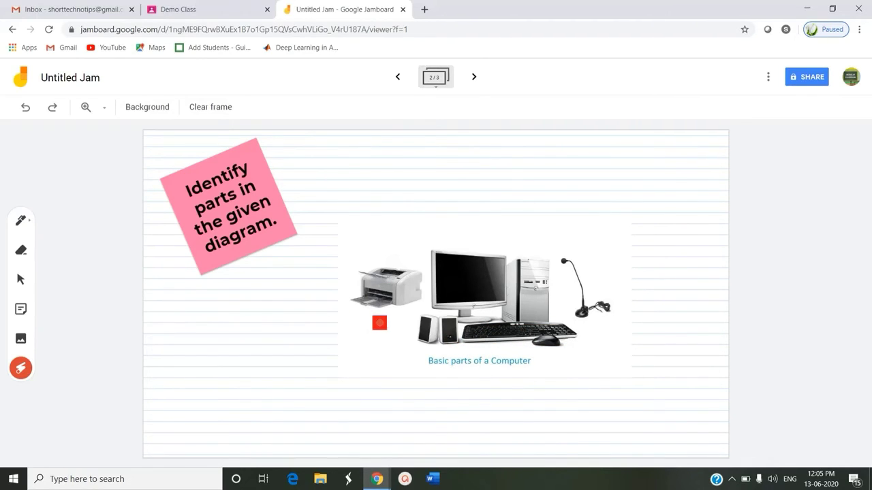
{"action": "mouse_move", "coordinate": [389, 321]}
{"action": "left_mouse_down"}
{"action": "mouse_move", "coordinate": [341, 280]}
{"action": "mouse_move", "coordinate": [404, 262]}
{"action": "mouse_move", "coordinate": [430, 286]}
{"action": "mouse_move", "coordinate": [363, 320]}
{"action": "mouse_move", "coordinate": [343, 274]}
{"action": "mouse_move", "coordinate": [419, 278]}
{"action": "mouse_move", "coordinate": [358, 266]}
{"action": "mouse_move", "coordinate": [391, 261]}
{"action": "left_mouse_up"}
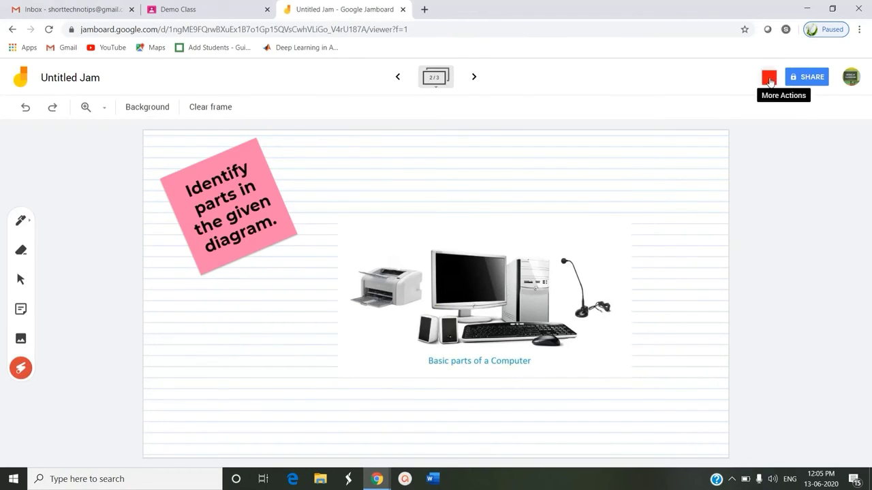
- Download the jam as a PDF and save the second frame as an image
{"action": "left_click", "coordinate": [769, 79]}
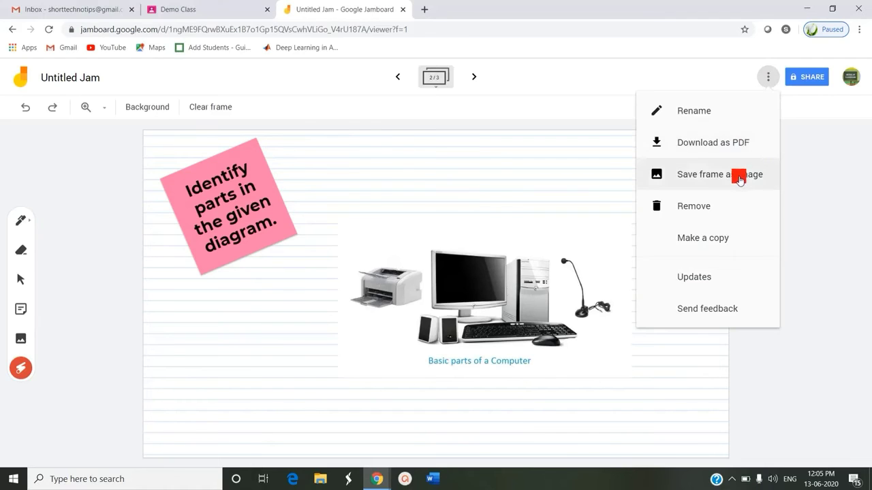
{"action": "left_click", "coordinate": [737, 152]}
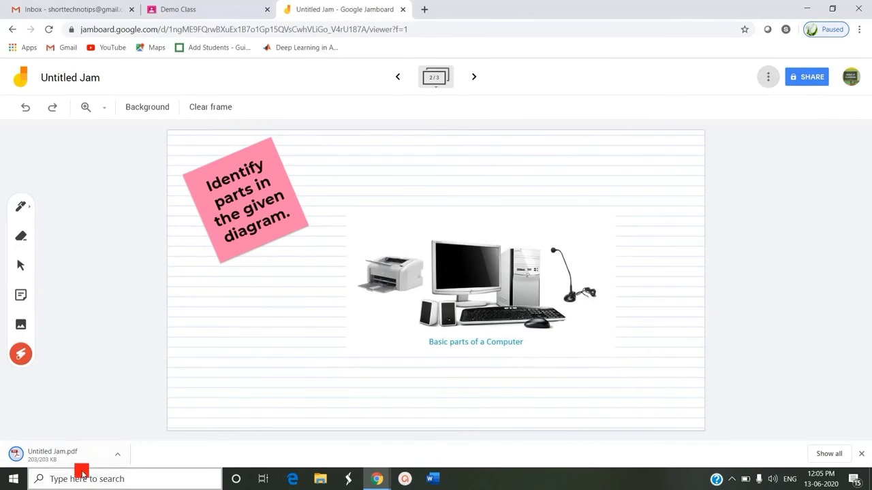
{"action": "left_click", "coordinate": [767, 77]}
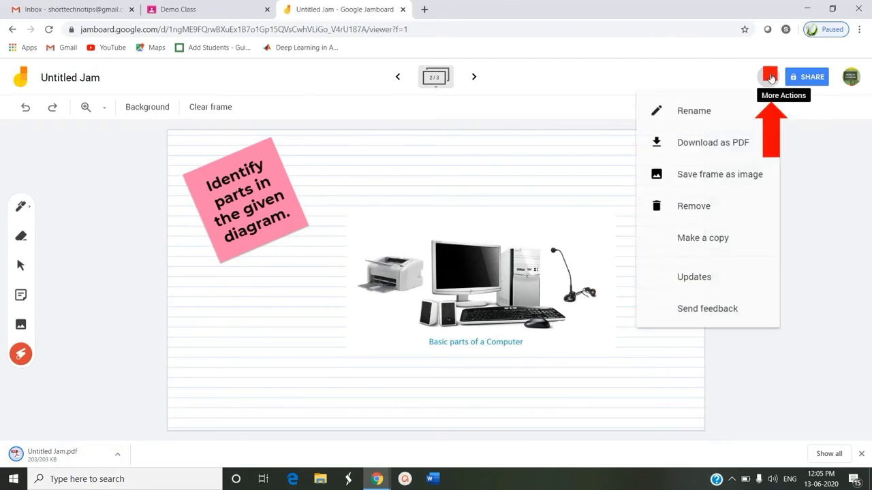
{"action": "left_click", "coordinate": [726, 176]}
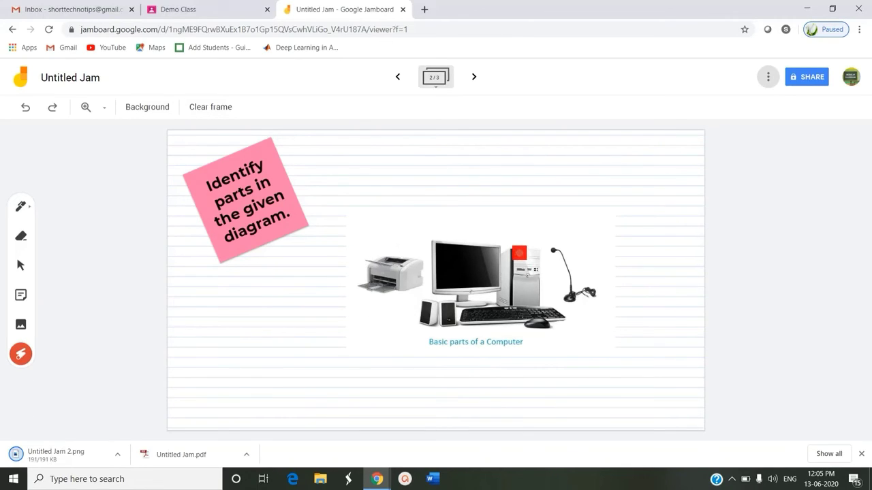
{"action": "left_click", "coordinate": [80, 461]}
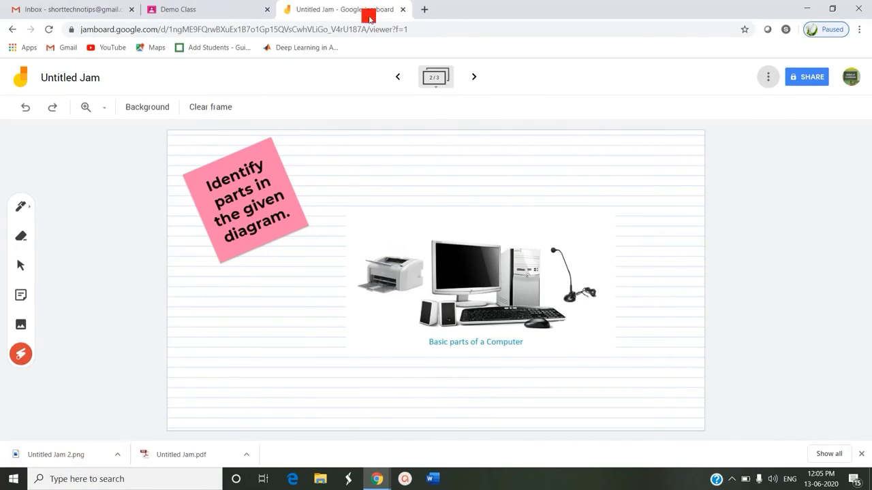
- Switch to Google Classroom and create a Demo Class assignment titled "Assignment 1" with the instructions "Identify the parts"
{"action": "left_click", "coordinate": [189, 6]}
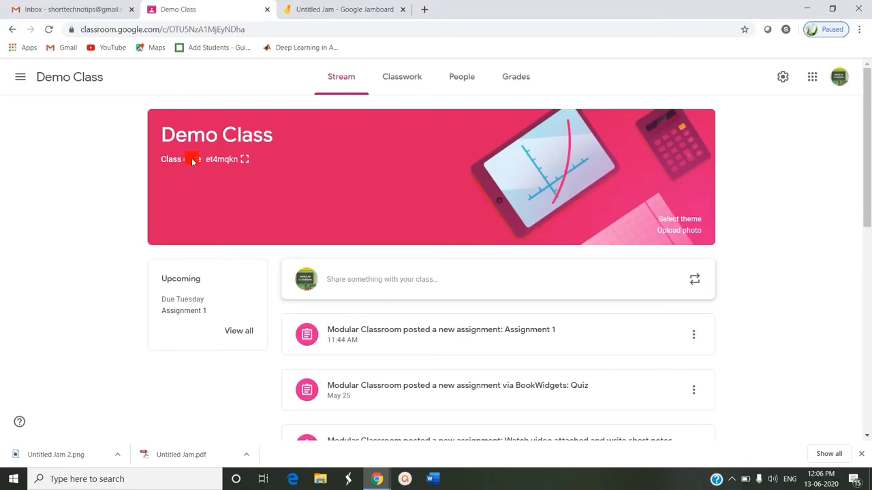
{"action": "left_click", "coordinate": [400, 81]}
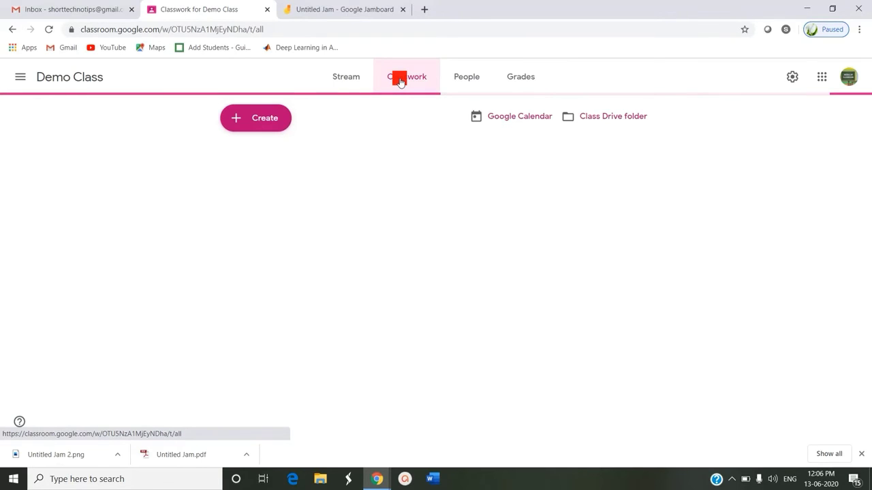
{"action": "left_click", "coordinate": [261, 120]}
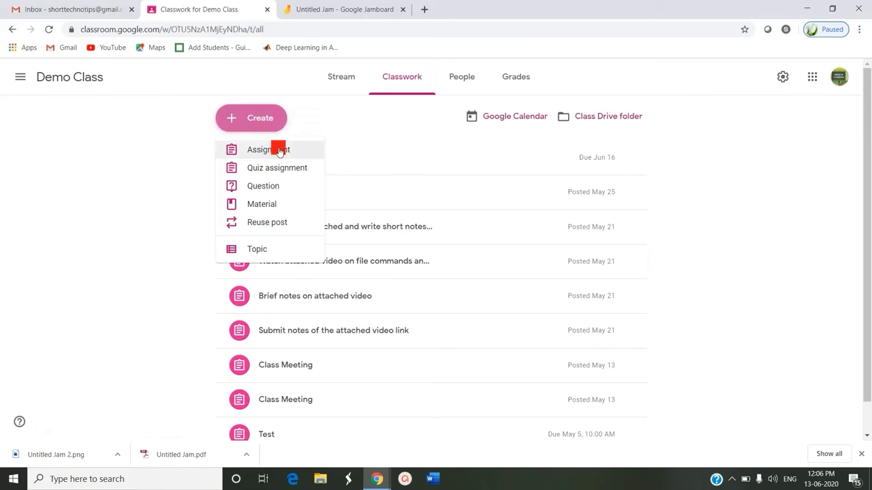
{"action": "left_click", "coordinate": [279, 150]}
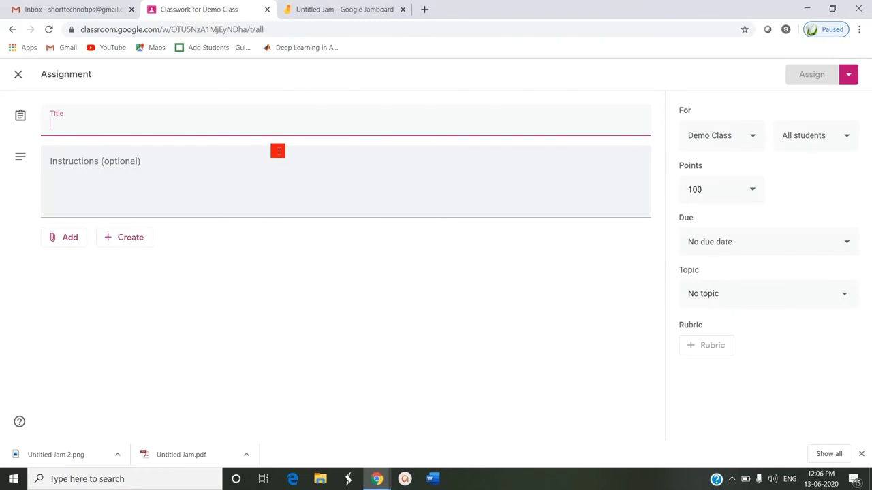
{"action": "type", "text": "Assignment 1"}
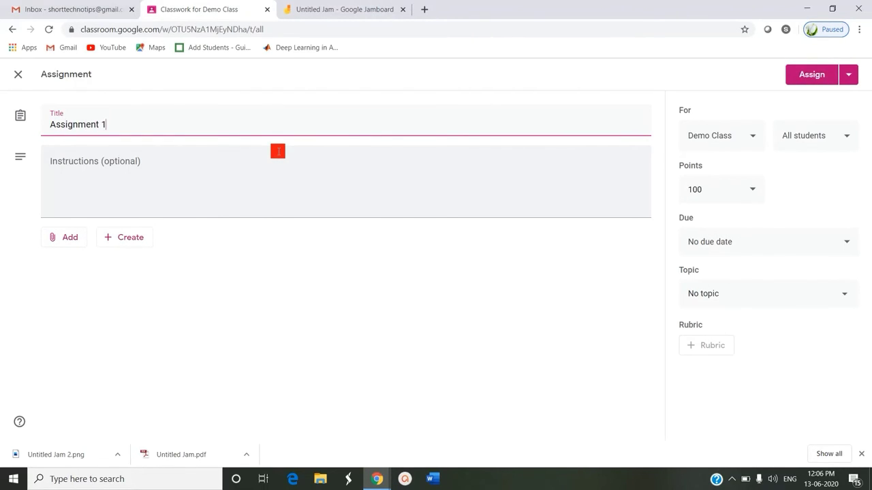
{"action": "left_click", "coordinate": [230, 194]}
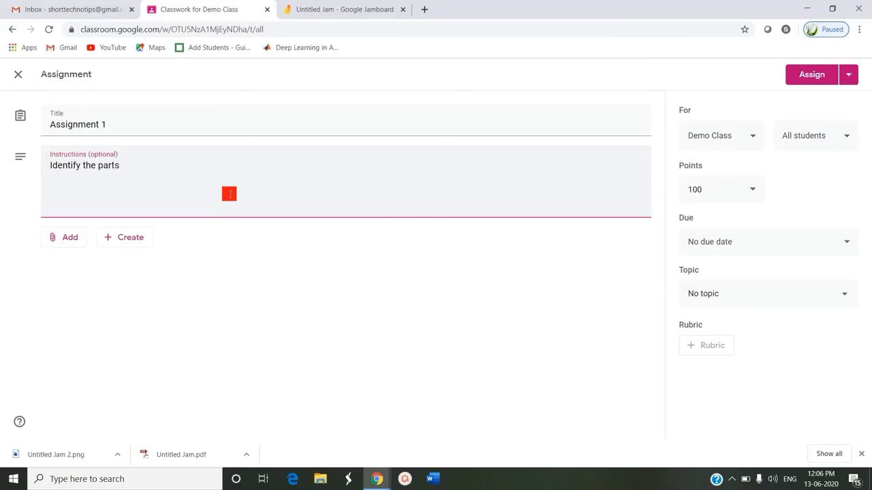
- Open the file attachment picker for the assignment and select Untitled Jam among the recent Drive files
{"action": "left_click", "coordinate": [74, 237]}
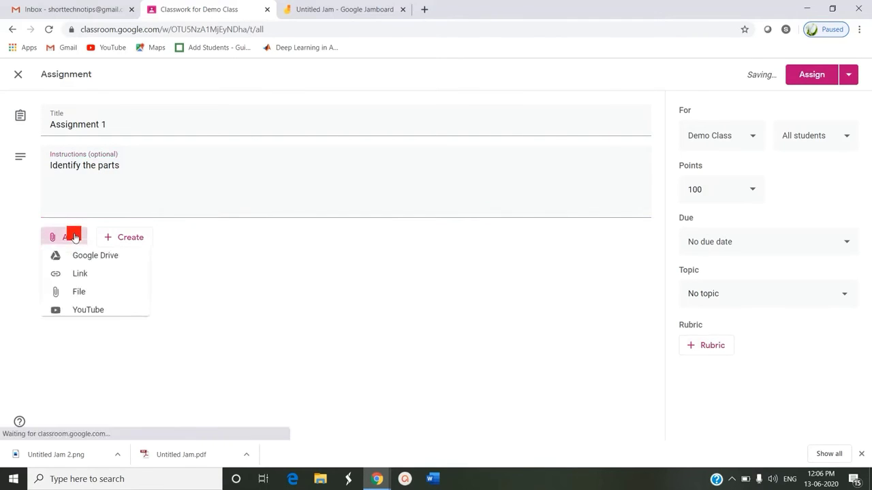
{"action": "left_click", "coordinate": [88, 297]}
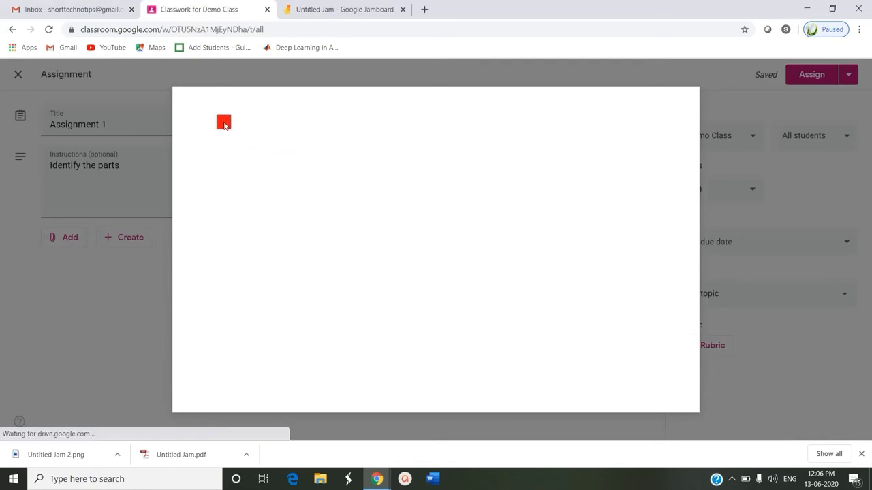
{"action": "left_click", "coordinate": [203, 134]}
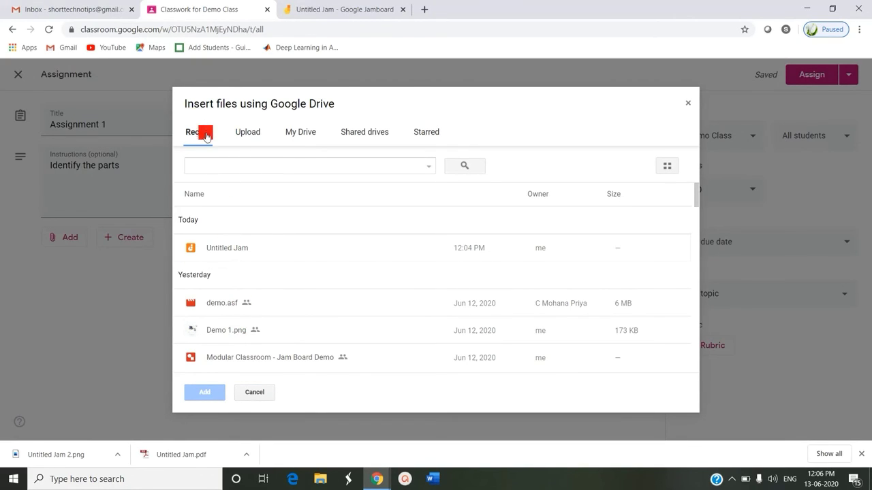
{"action": "left_click", "coordinate": [233, 248]}
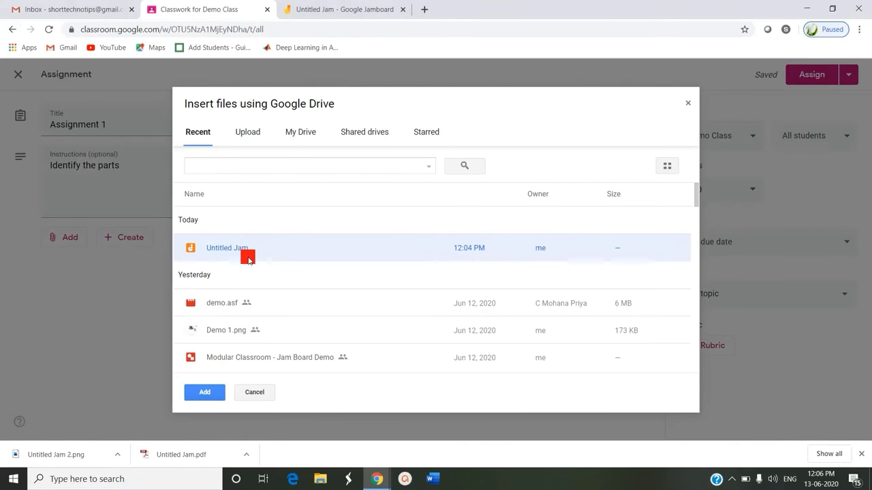
- Upload Untitled Jam 2.png from the Downloads folder as the assignment's attachment instead
{"action": "left_click", "coordinate": [260, 135]}
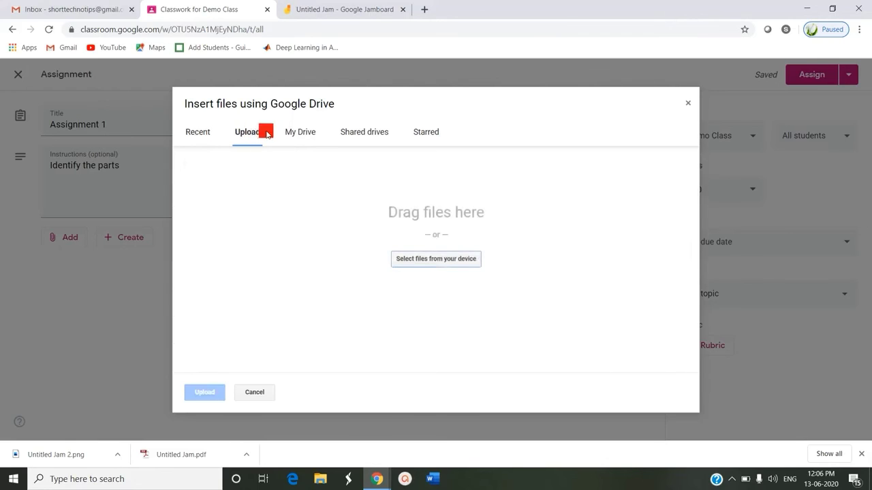
{"action": "left_click", "coordinate": [295, 132]}
{"action": "left_click", "coordinate": [258, 134]}
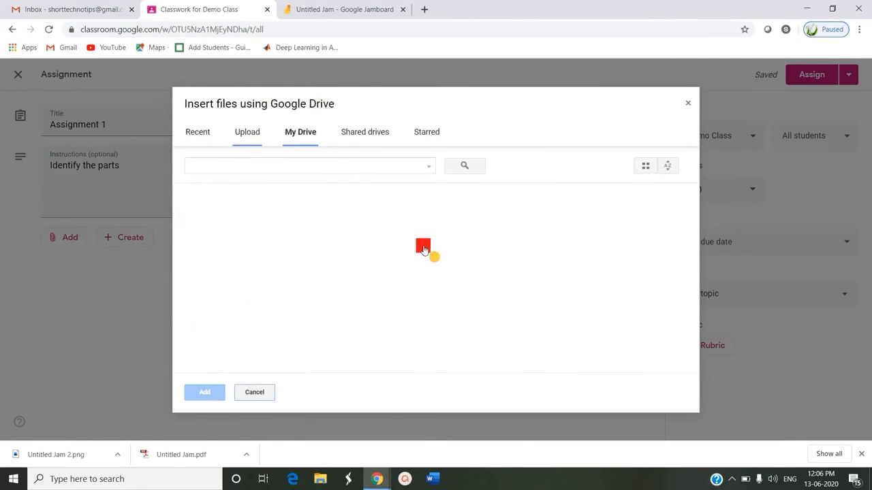
{"action": "left_click", "coordinate": [432, 263]}
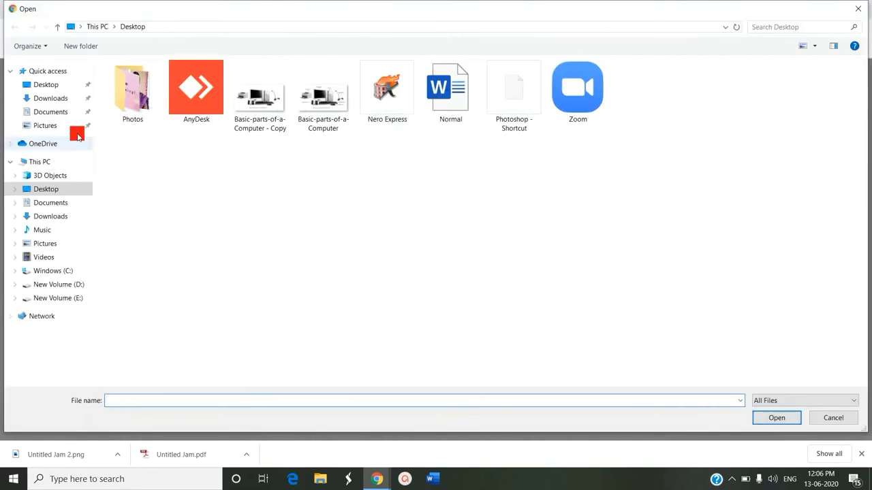
{"action": "left_click", "coordinate": [71, 99]}
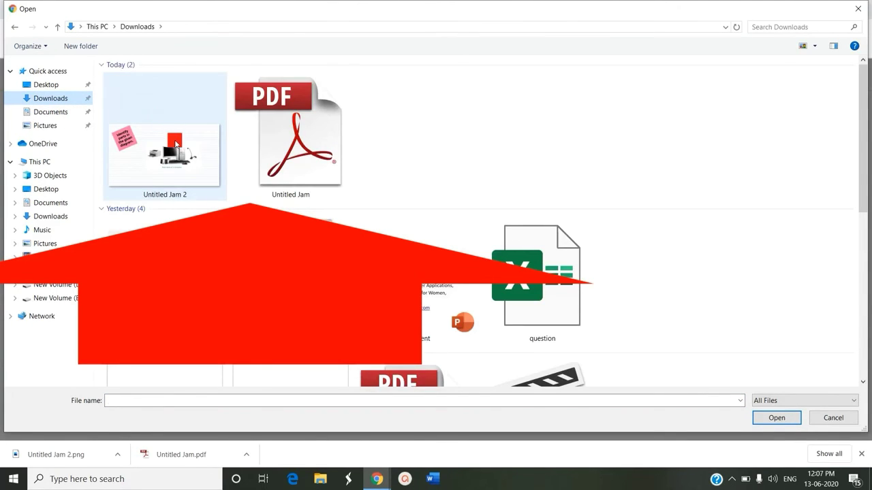
{"action": "left_click", "coordinate": [175, 139]}
{"action": "left_click", "coordinate": [769, 418]}
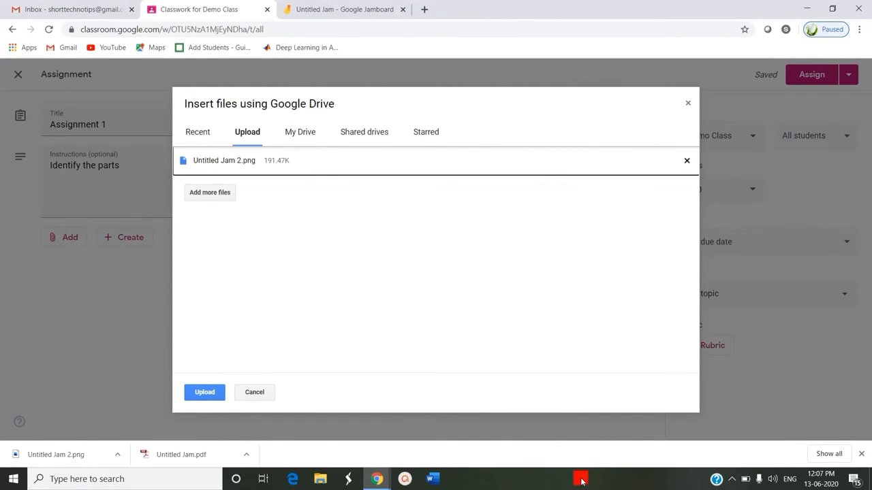
{"action": "left_click", "coordinate": [196, 395]}
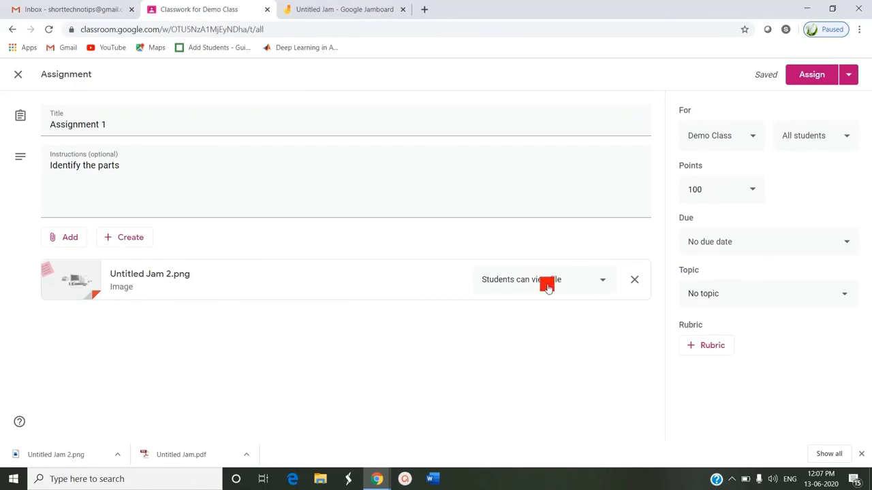
- Allow students to edit the attached image file and assign the work to the class
{"action": "left_click", "coordinate": [604, 281]}
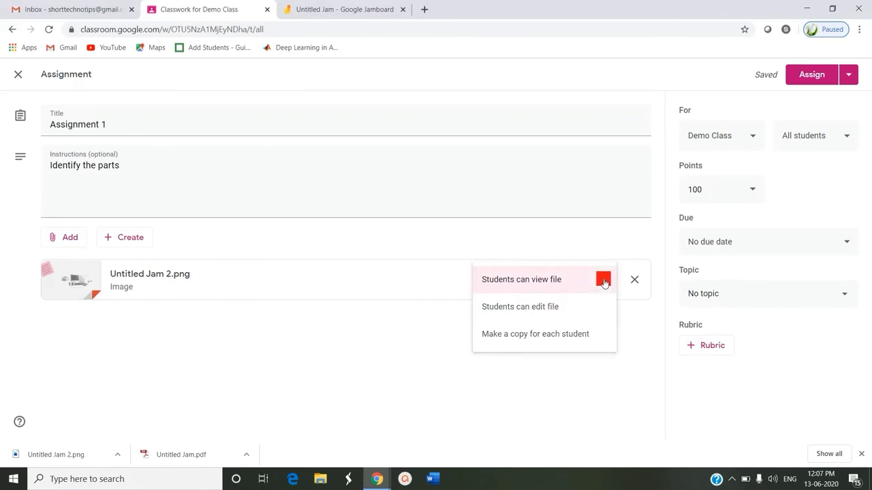
{"action": "left_click", "coordinate": [525, 308]}
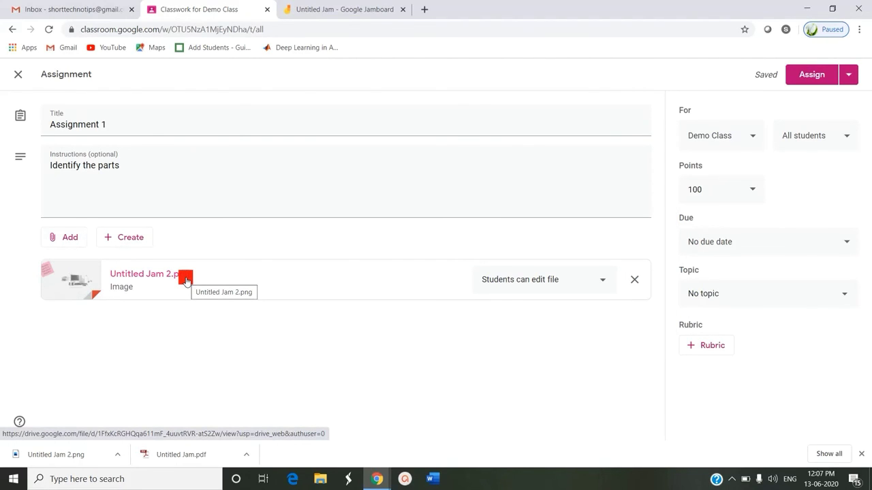
{"action": "left_click", "coordinate": [820, 79]}
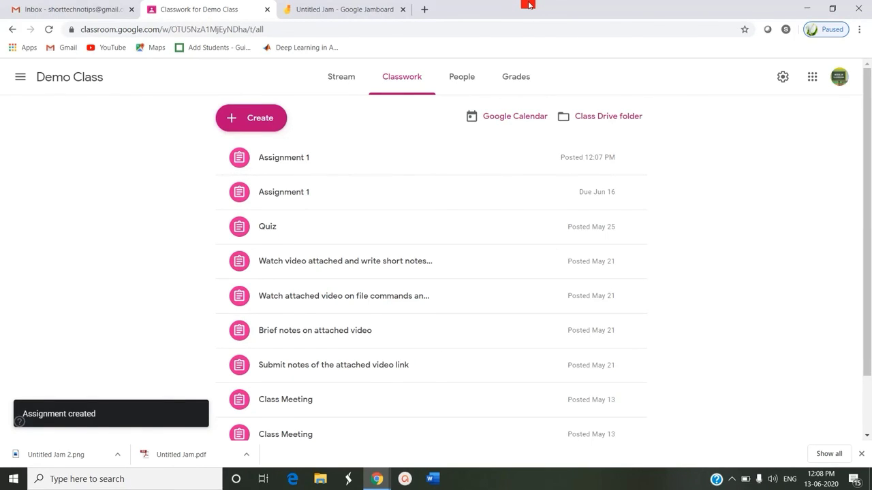
- Switch back to Jamboard, draw a green pen arrow to the printer and handwrite the label "Printer" above it
{"action": "left_click", "coordinate": [372, 9]}
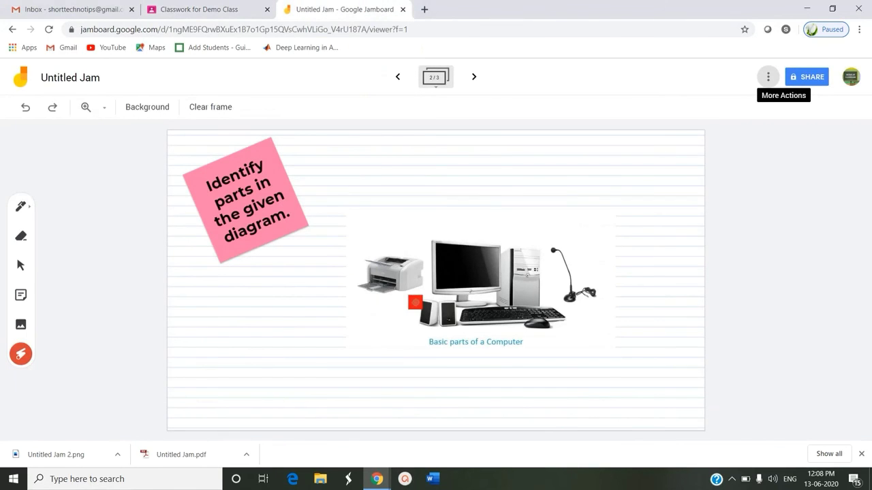
{"action": "left_click", "coordinate": [17, 208]}
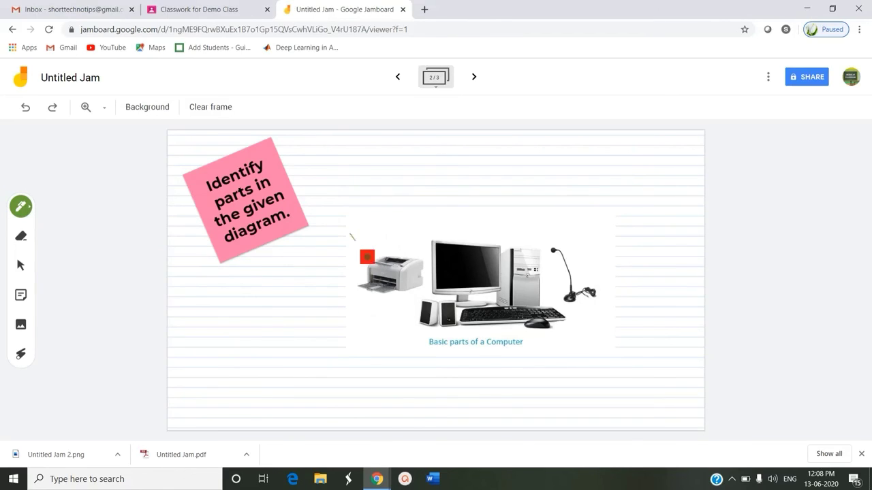
{"action": "mouse_move", "coordinate": [349, 233]}
{"action": "left_mouse_down"}
{"action": "mouse_move", "coordinate": [371, 264]}
{"action": "mouse_move", "coordinate": [372, 247]}
{"action": "left_mouse_up"}
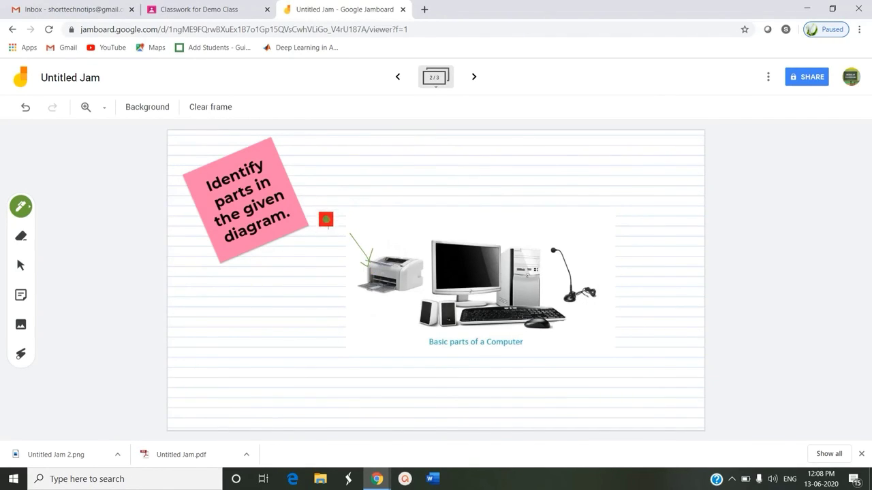
{"action": "left_click_drag", "start_coordinate": [325, 220], "coordinate": [395, 222]}
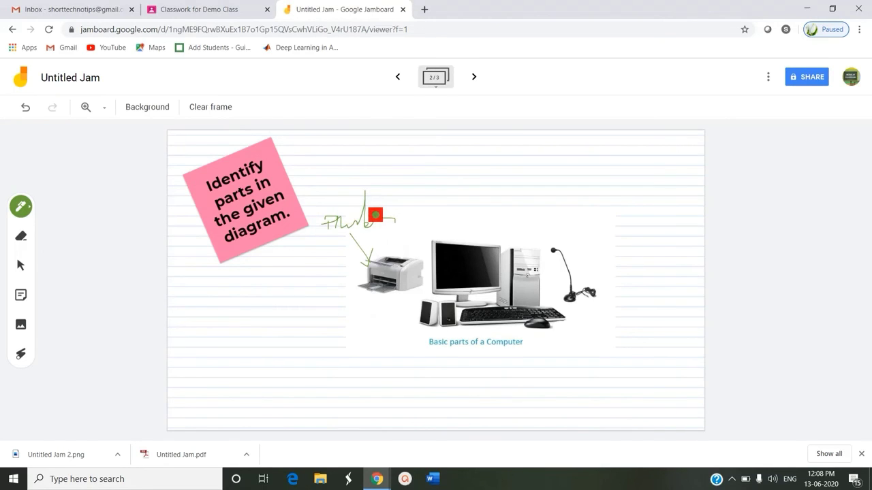
- Page through the jam's frames, return to the second one and circle its sticky note with the laser tool
{"action": "left_click", "coordinate": [398, 75]}
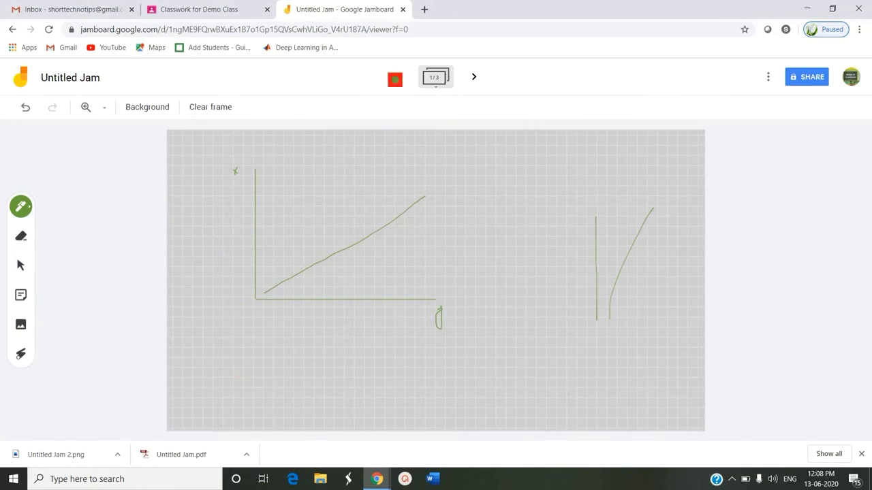
{"action": "left_click", "coordinate": [478, 80]}
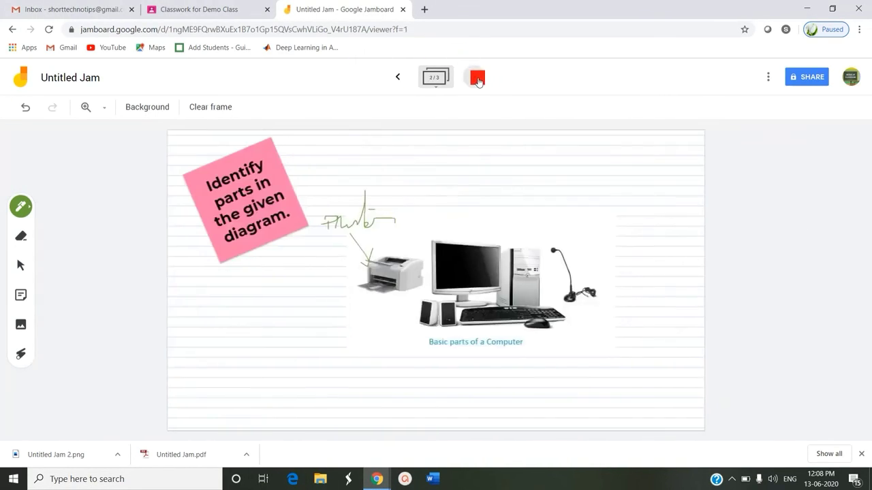
{"action": "left_click", "coordinate": [478, 80]}
{"action": "left_click", "coordinate": [401, 82]}
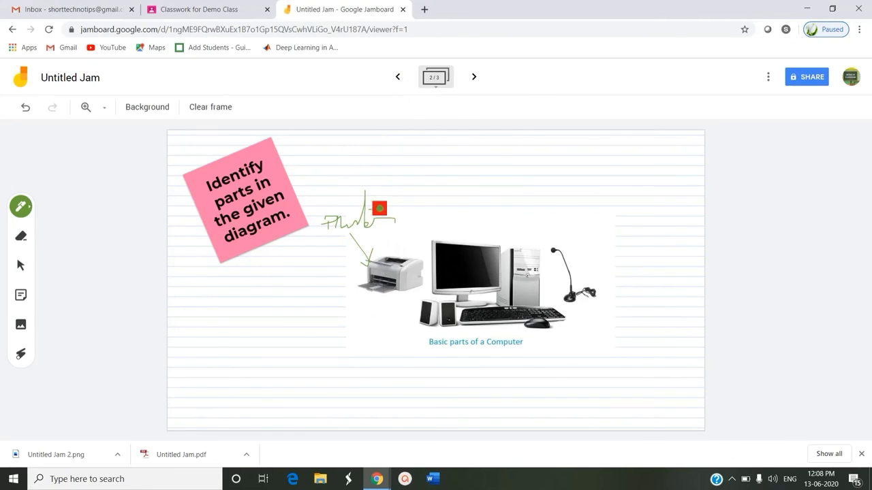
{"action": "left_click", "coordinate": [19, 355]}
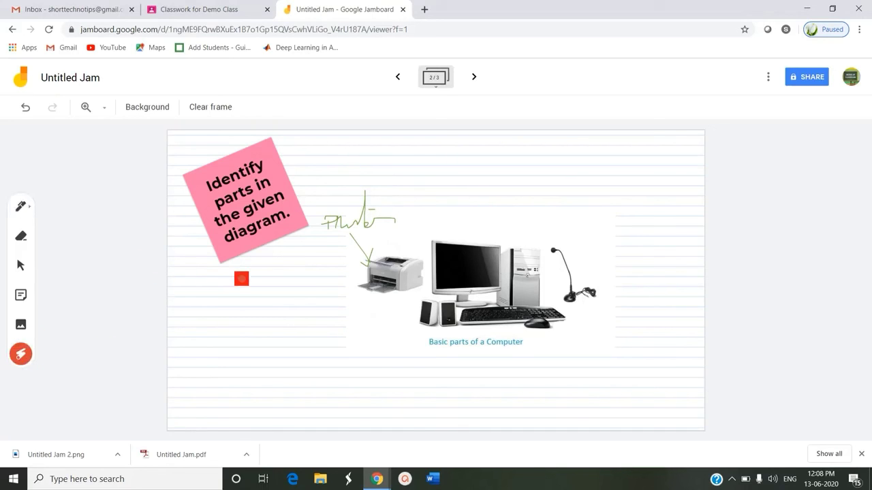
{"action": "mouse_move", "coordinate": [241, 278]}
{"action": "left_mouse_down"}
{"action": "mouse_move", "coordinate": [192, 195]}
{"action": "mouse_move", "coordinate": [279, 149]}
{"action": "mouse_move", "coordinate": [257, 271]}
{"action": "mouse_move", "coordinate": [203, 223]}
{"action": "mouse_move", "coordinate": [320, 218]}
{"action": "mouse_move", "coordinate": [236, 248]}
{"action": "mouse_move", "coordinate": [298, 170]}
{"action": "mouse_move", "coordinate": [276, 237]}
{"action": "left_mouse_up"}
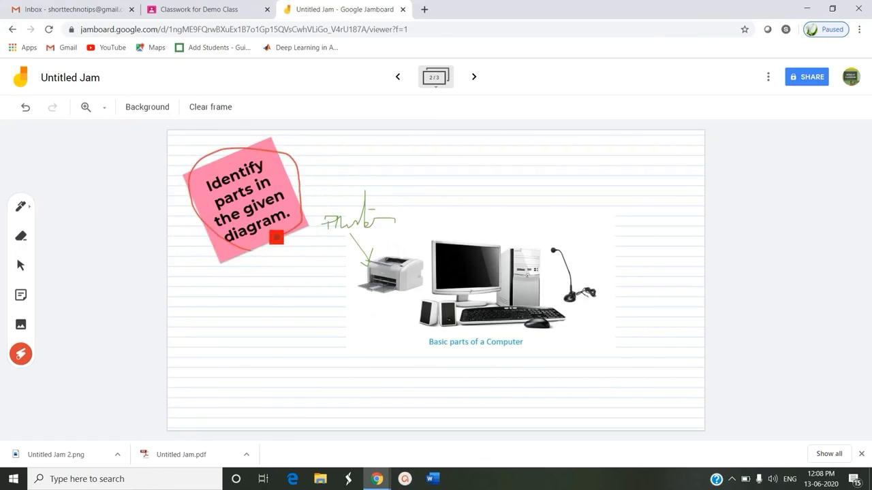